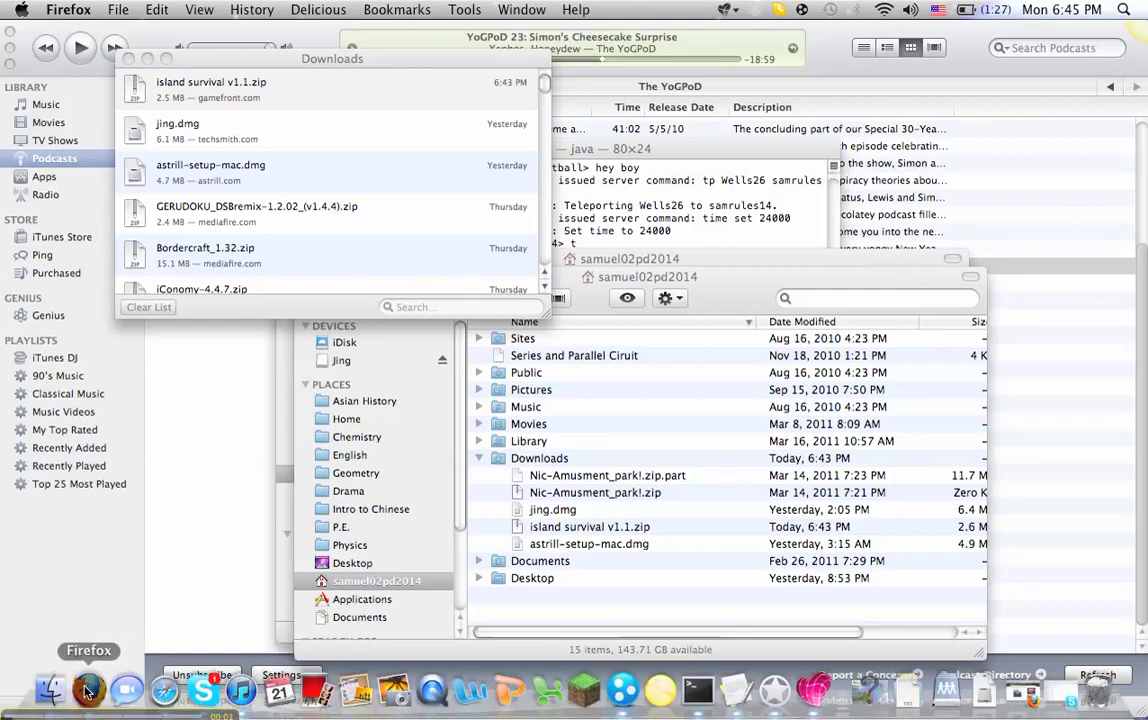
Step: Switch to Firefox and view the Gamefront download page for island survival v1.1.zip
{"action": "left_click", "coordinate": [88, 690]}
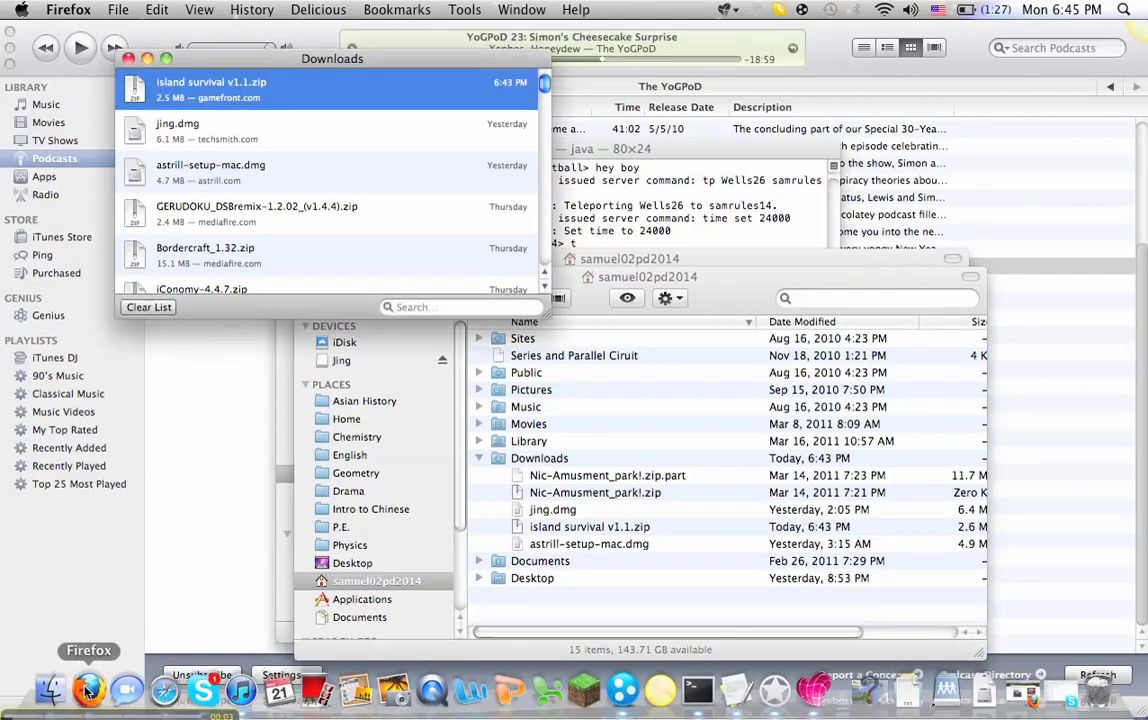
{"action": "right_click", "coordinate": [88, 688]}
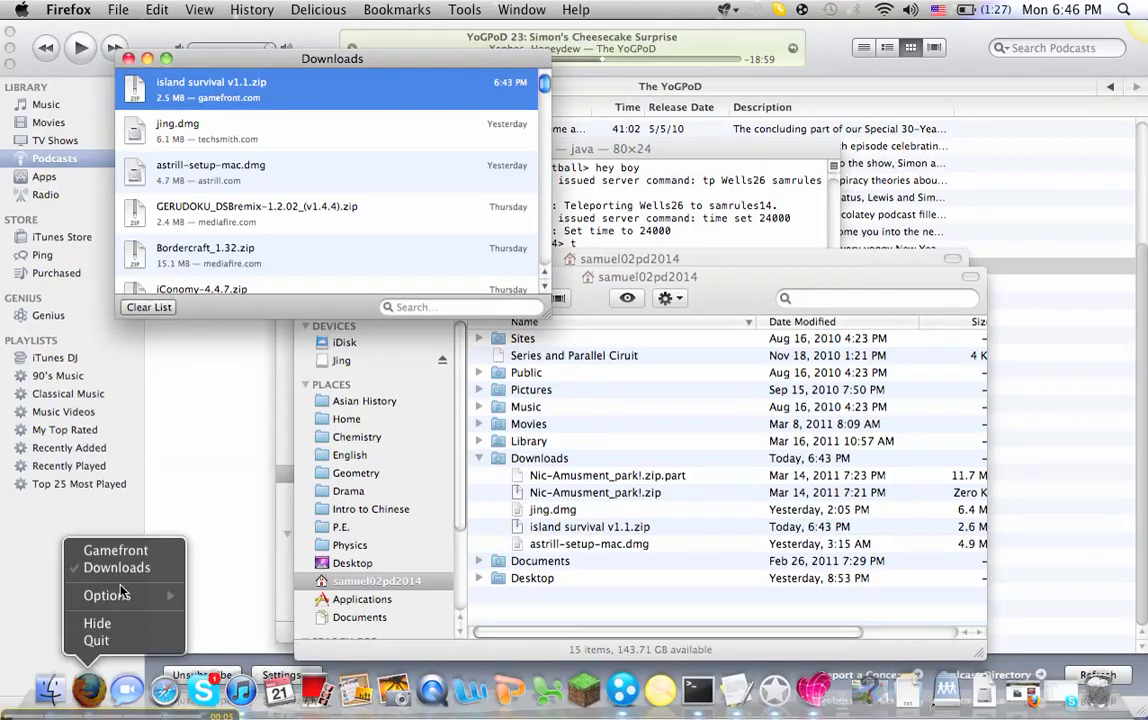
{"action": "mouse_move", "coordinate": [127, 597]}
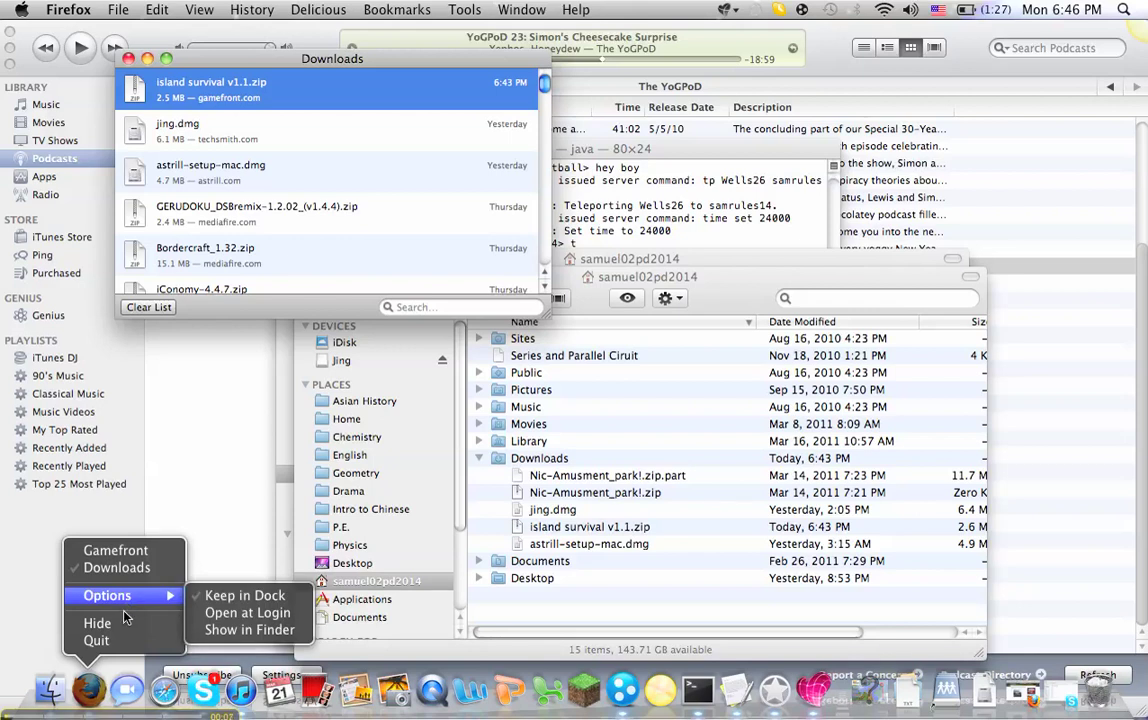
{"action": "left_click_drag", "start_coordinate": [55, 714], "coordinate": [84, 542]}
{"action": "left_click", "coordinate": [86, 563]}
{"action": "left_click", "coordinate": [86, 565]}
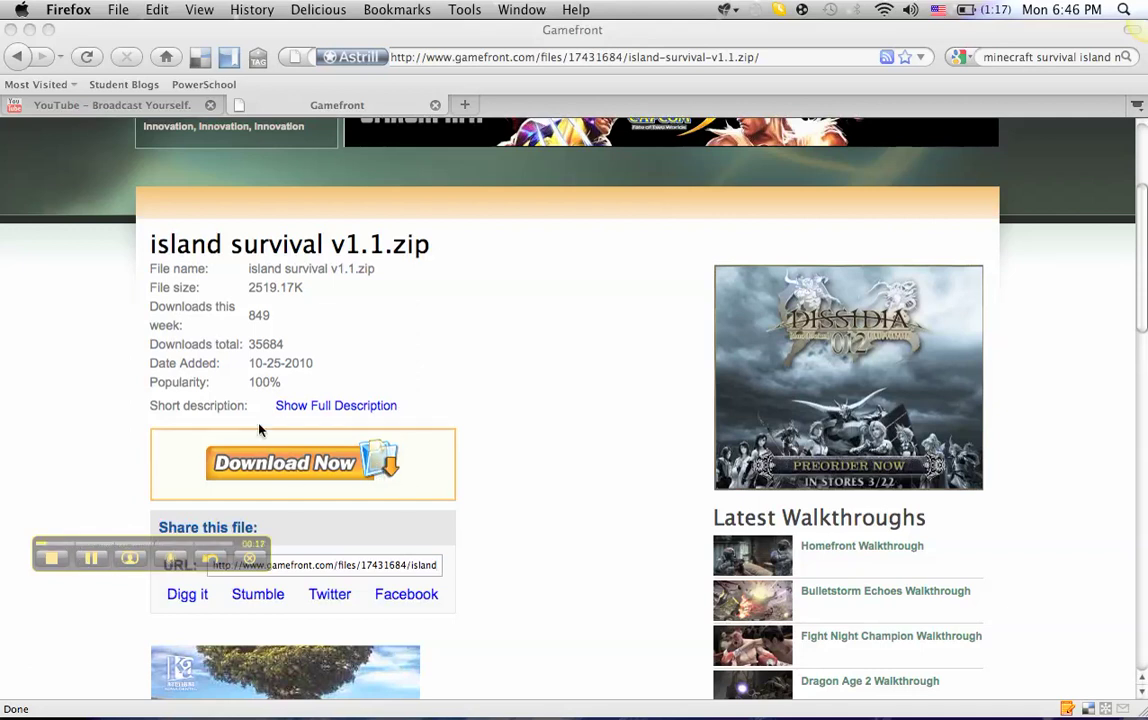
{"action": "left_click", "coordinate": [93, 559]}
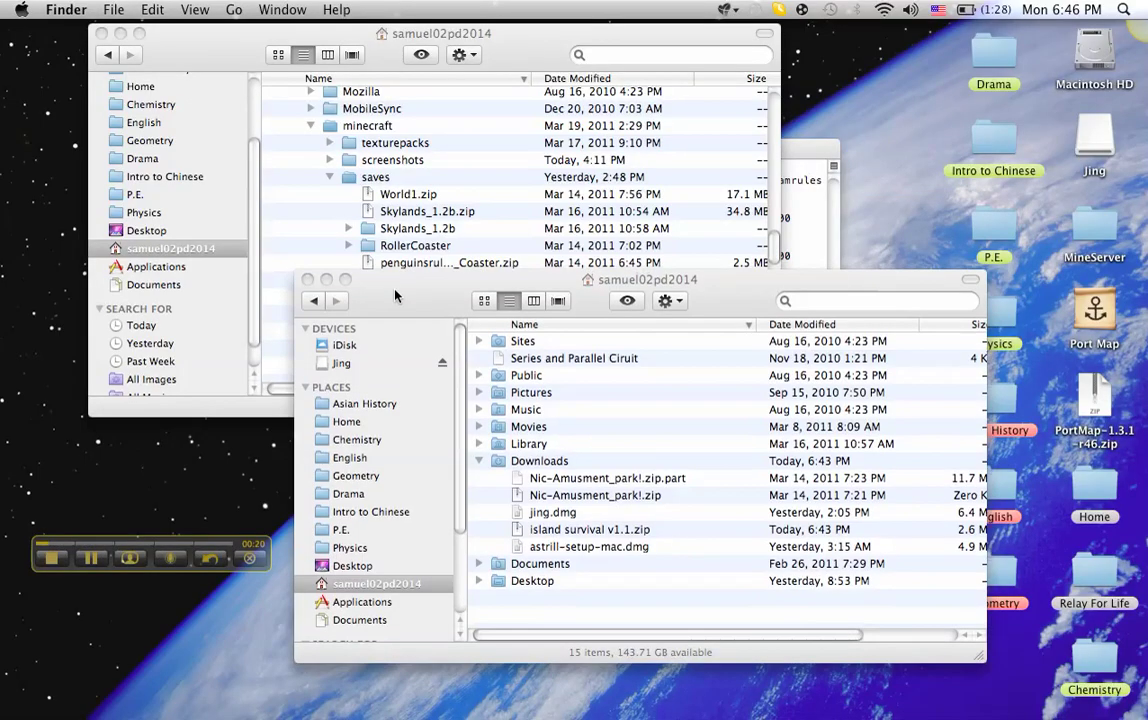
Step: Reposition the Finder window listing Downloads and select island survival v1.1.zip in it
{"action": "left_click_drag", "start_coordinate": [395, 296], "coordinate": [417, 390]}
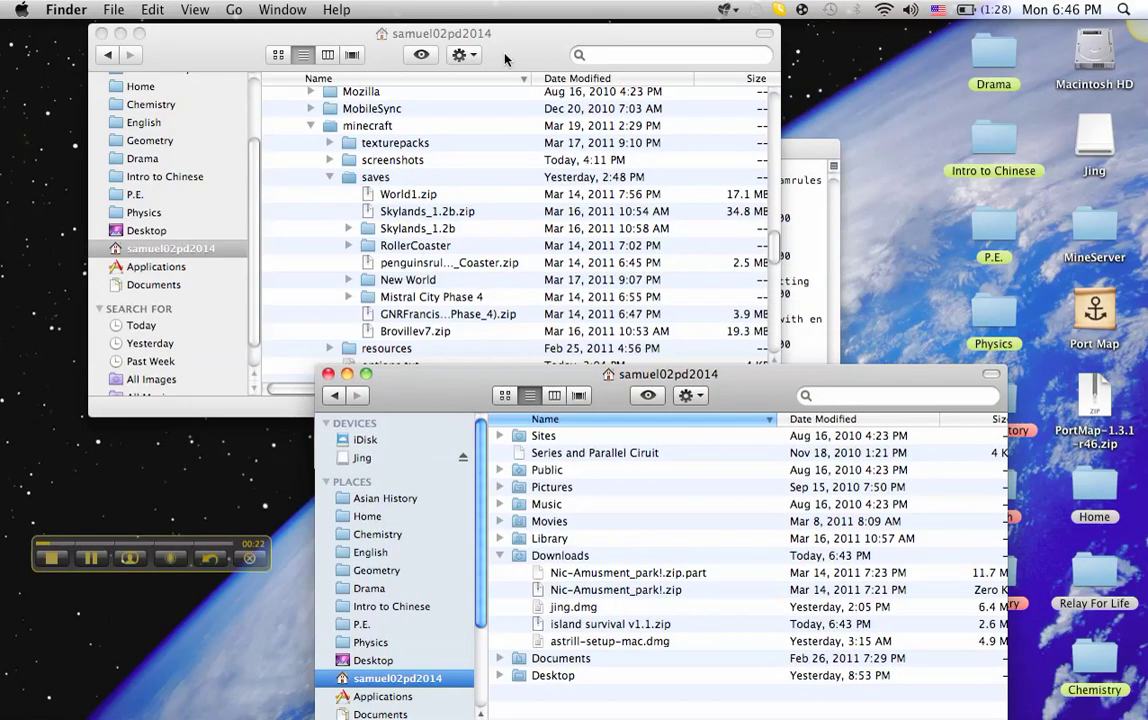
{"action": "left_click_drag", "start_coordinate": [413, 372], "coordinate": [440, 169]}
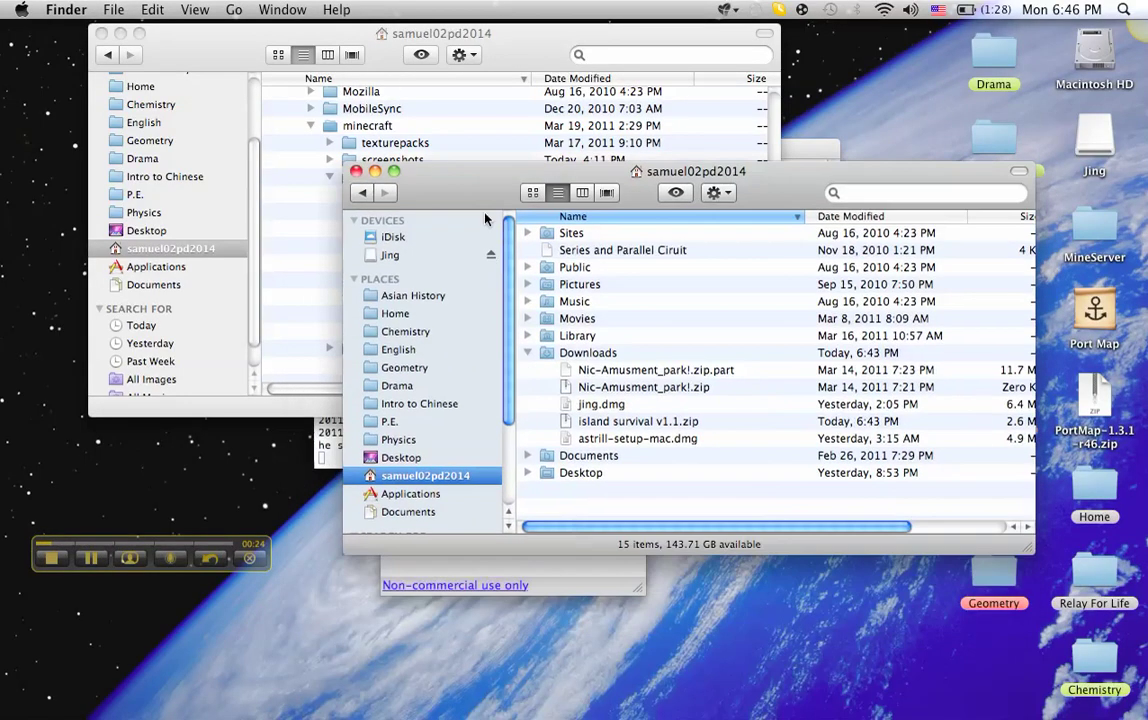
{"action": "left_click", "coordinate": [593, 424]}
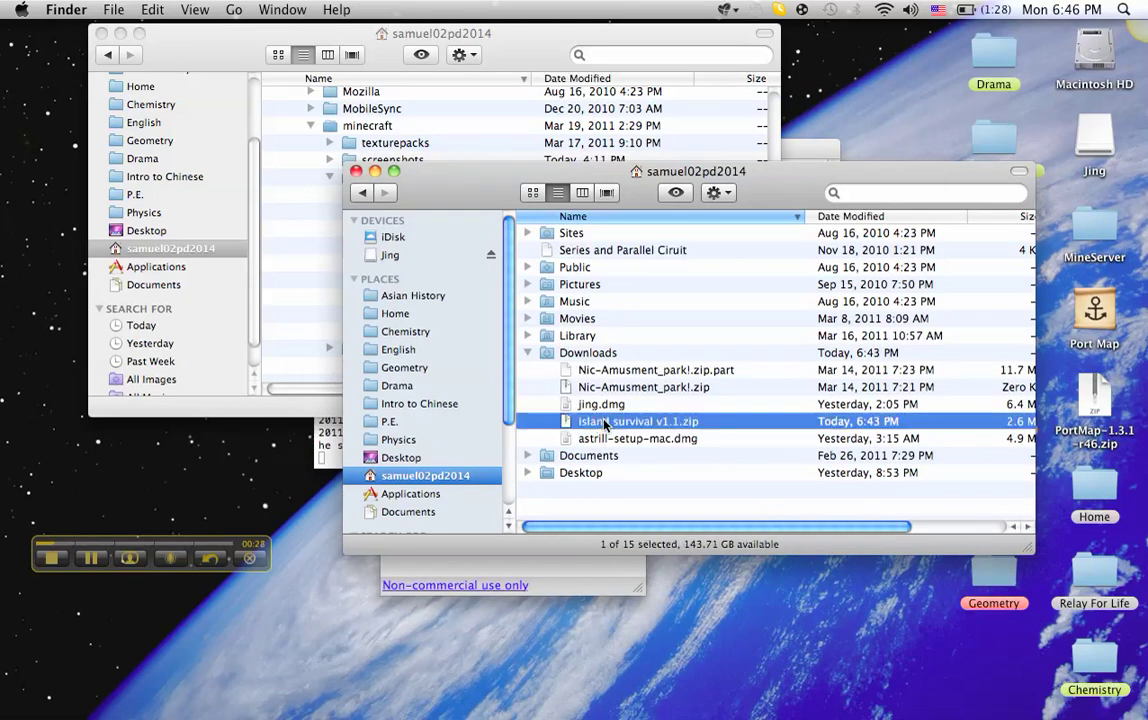
Step: In the other Finder window, collapse and re-expand Library, then expand its minecraft folder to reach saves
{"action": "left_click", "coordinate": [306, 124]}
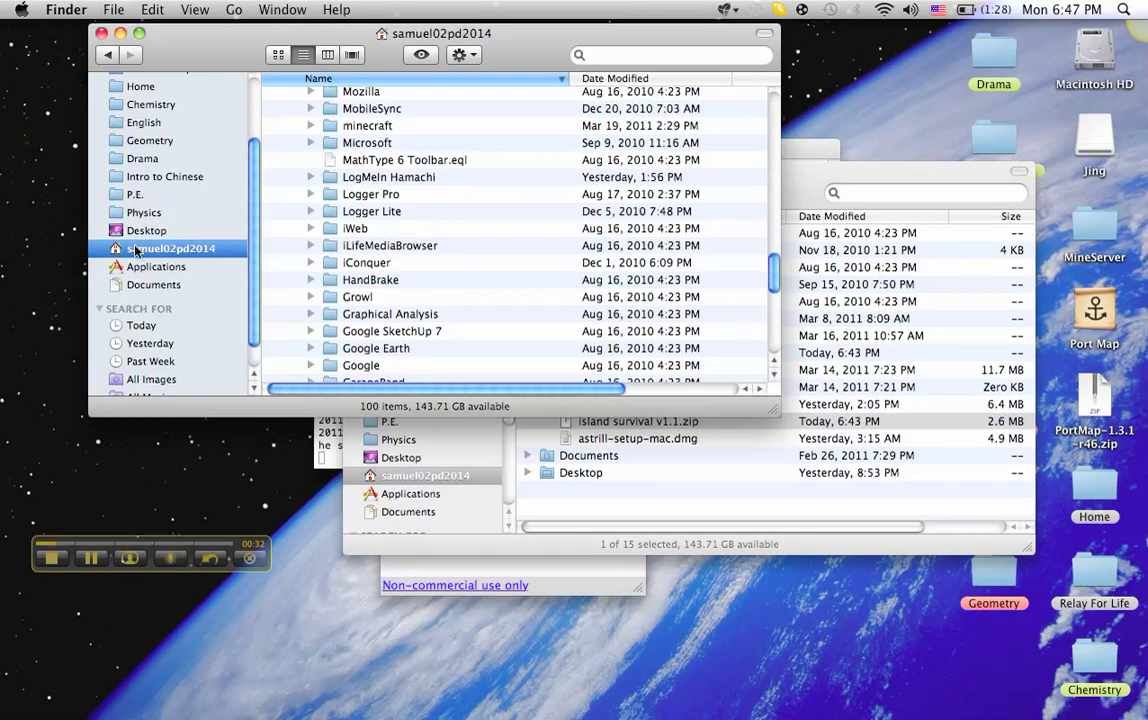
{"action": "left_click_drag", "start_coordinate": [776, 270], "coordinate": [800, 67]}
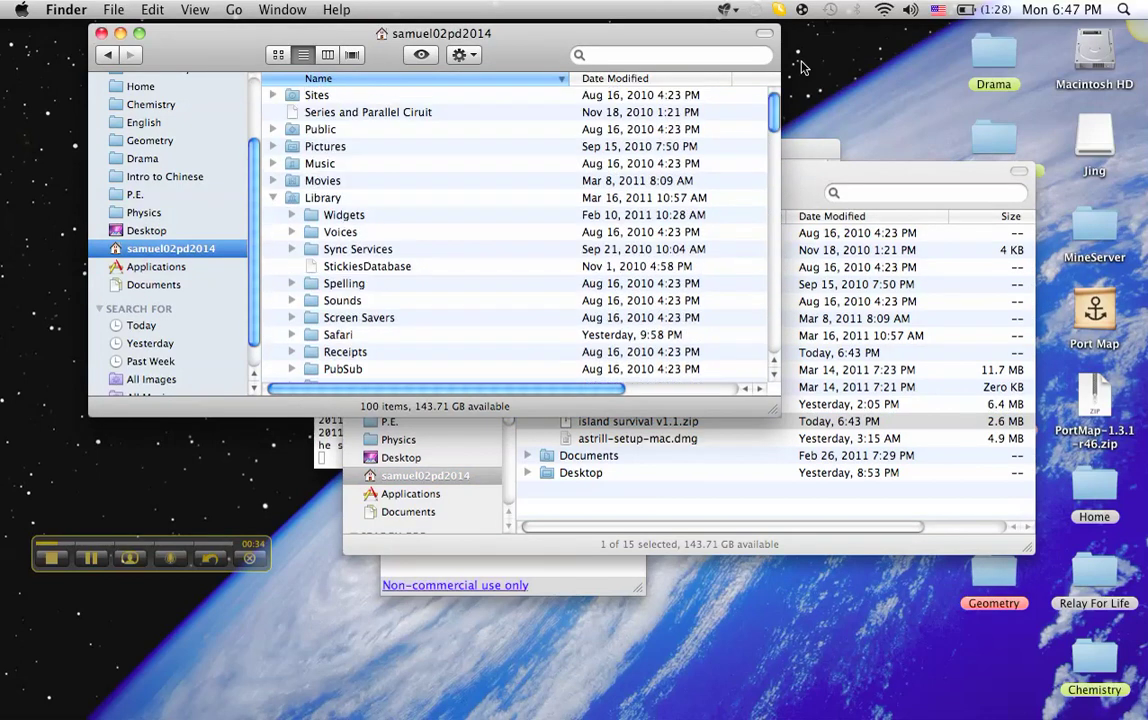
{"action": "left_click", "coordinate": [271, 198]}
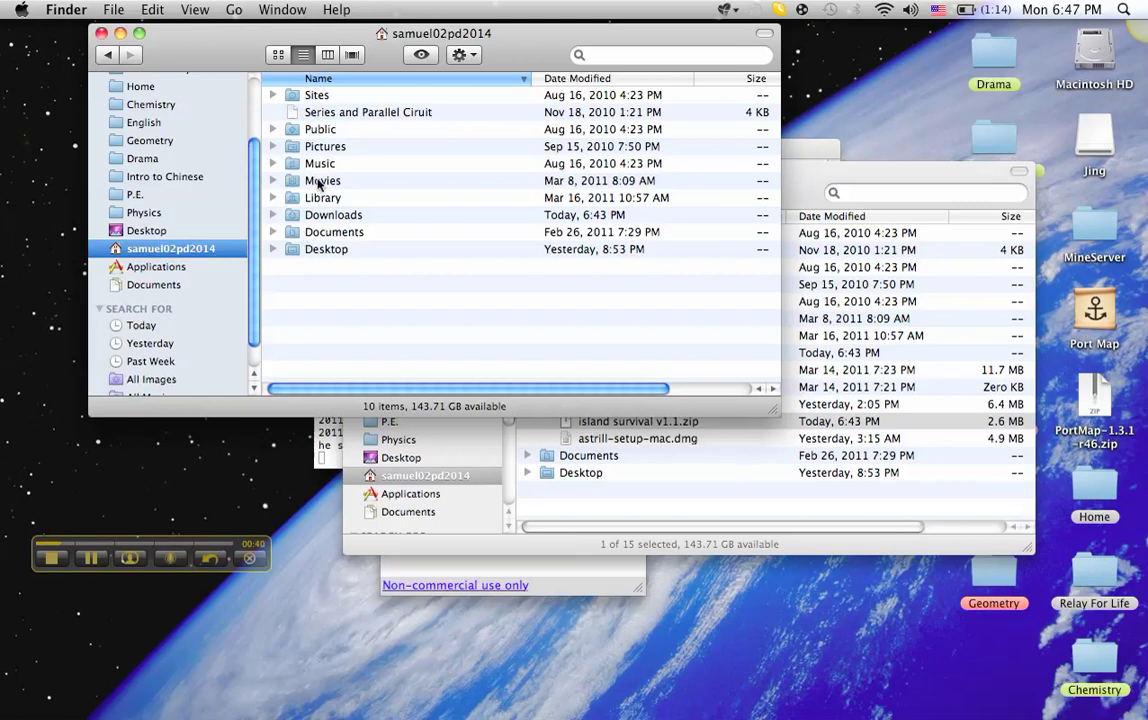
{"action": "left_click", "coordinate": [272, 198]}
{"action": "left_click_drag", "start_coordinate": [773, 110], "coordinate": [775, 257]}
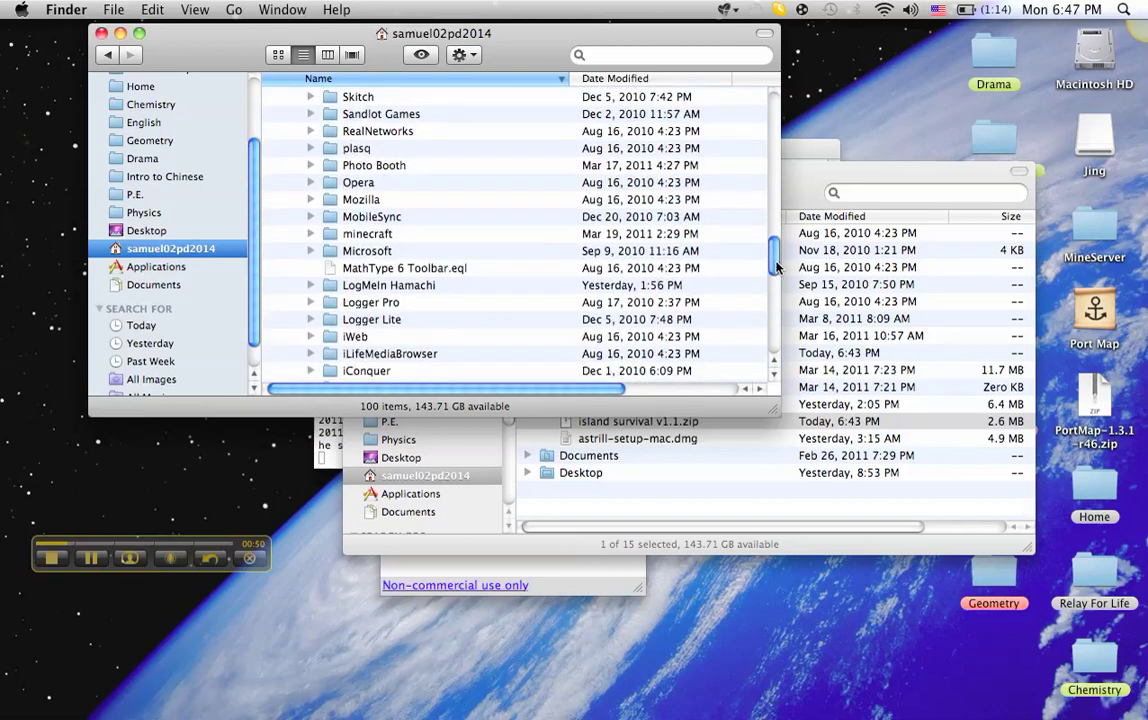
{"action": "left_click", "coordinate": [310, 234]}
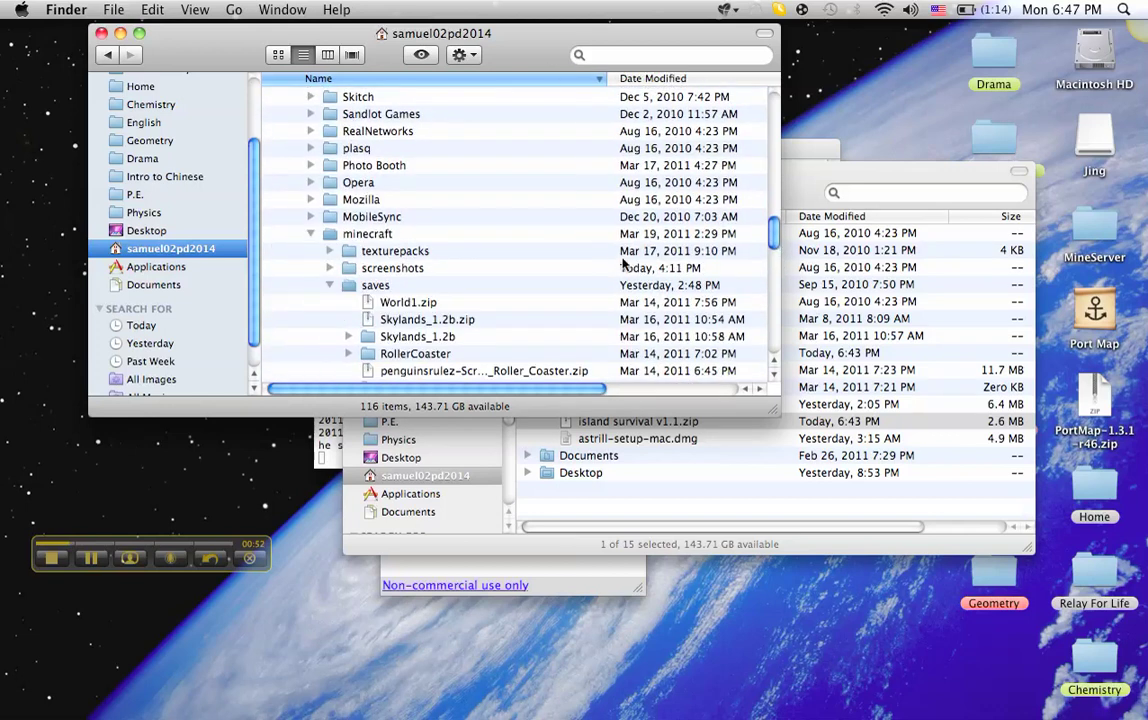
{"action": "left_click_drag", "start_coordinate": [775, 233], "coordinate": [778, 256]}
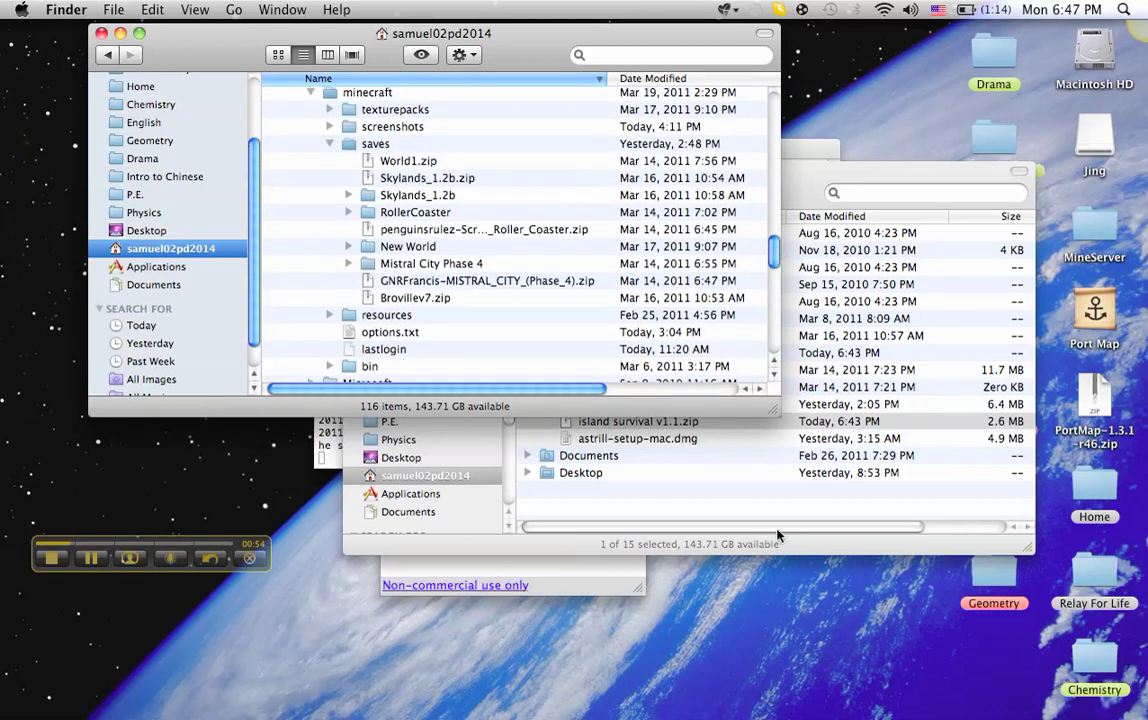
Step: Move island survival v1.1.zip from Downloads into the minecraft saves folder and extract it there
{"action": "left_click", "coordinate": [741, 518]}
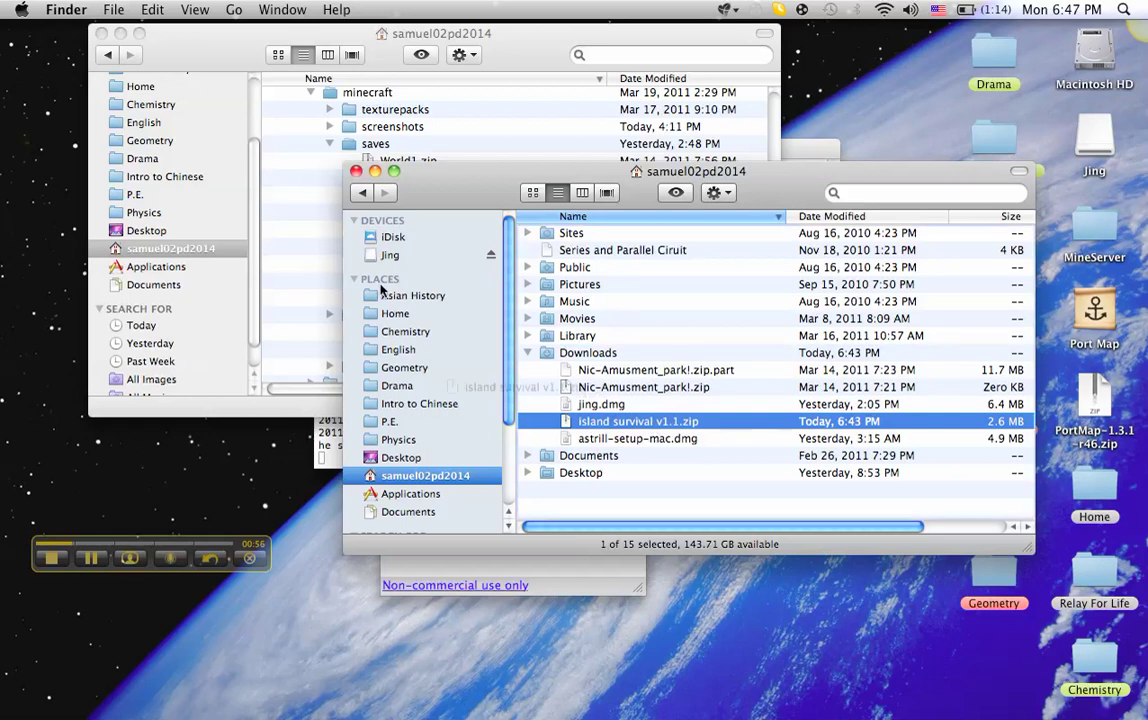
{"action": "left_click_drag", "start_coordinate": [630, 421], "coordinate": [645, 388]}
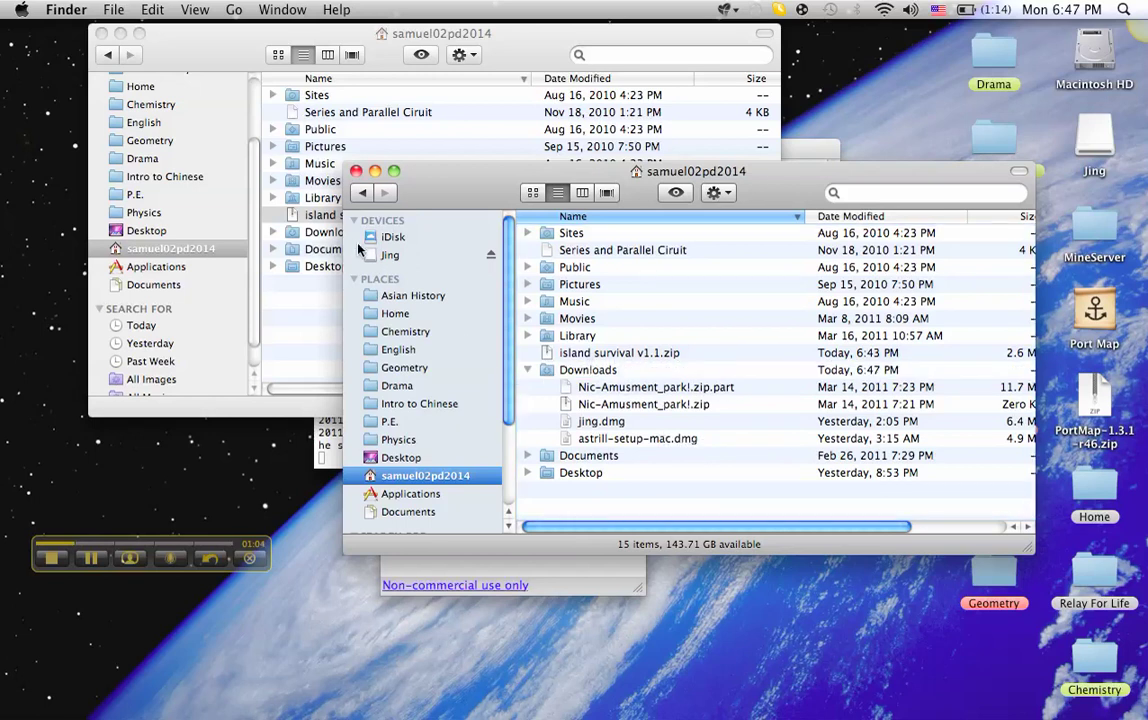
{"action": "left_click", "coordinate": [91, 560]}
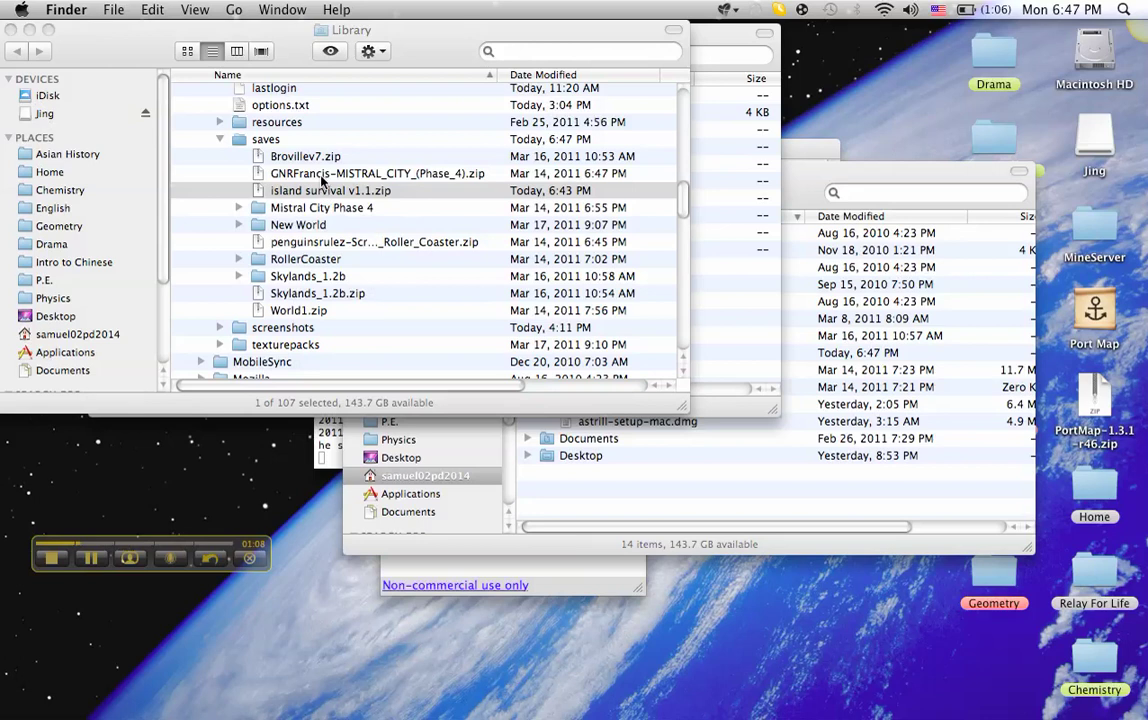
{"action": "left_click", "coordinate": [322, 189]}
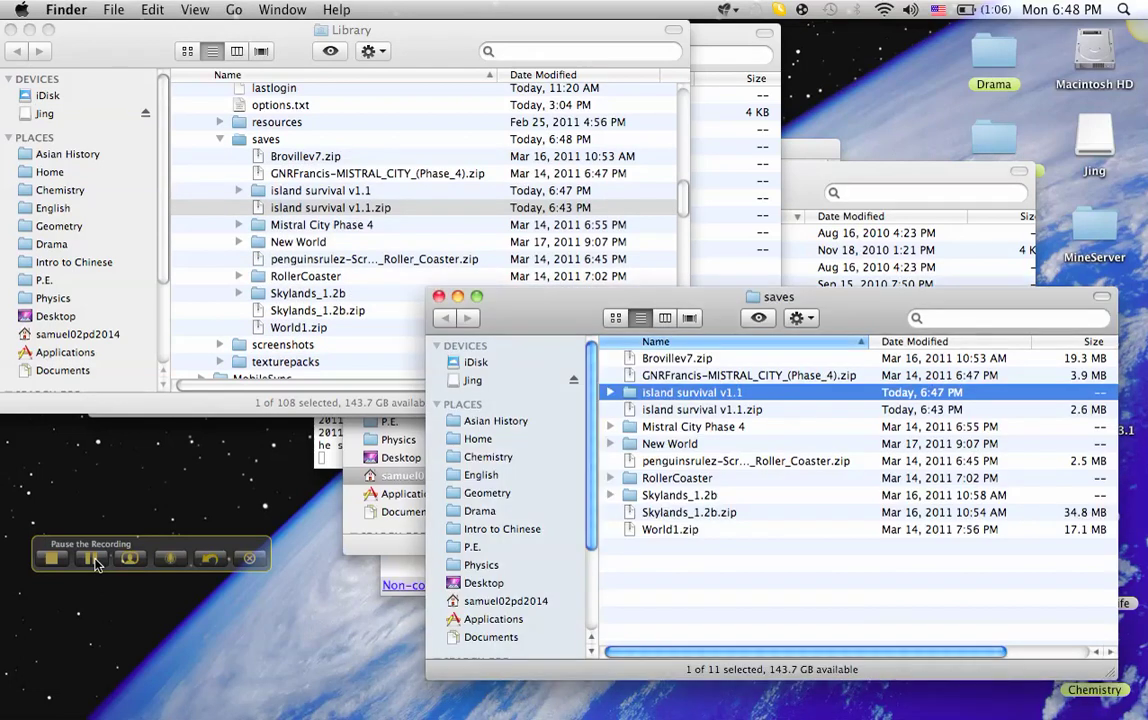
{"action": "left_click", "coordinate": [91, 558]}
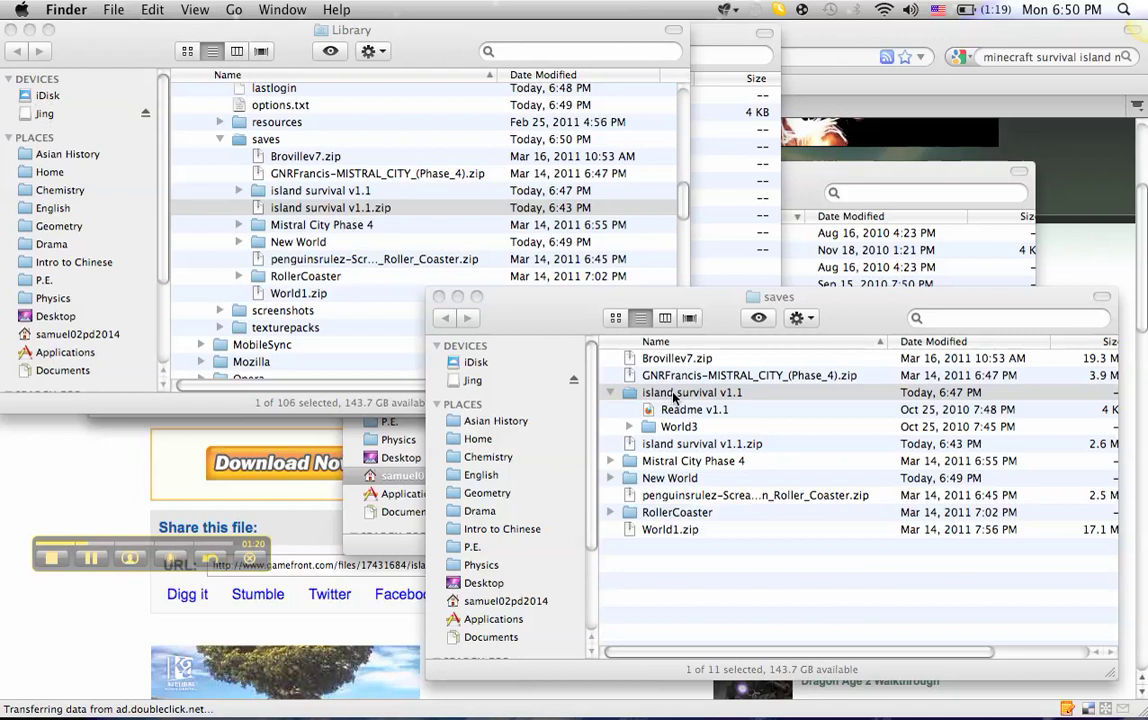
Step: Move the World3 folder out of island survival v1.1 to the top level of the saves folder
{"action": "left_click", "coordinate": [680, 427]}
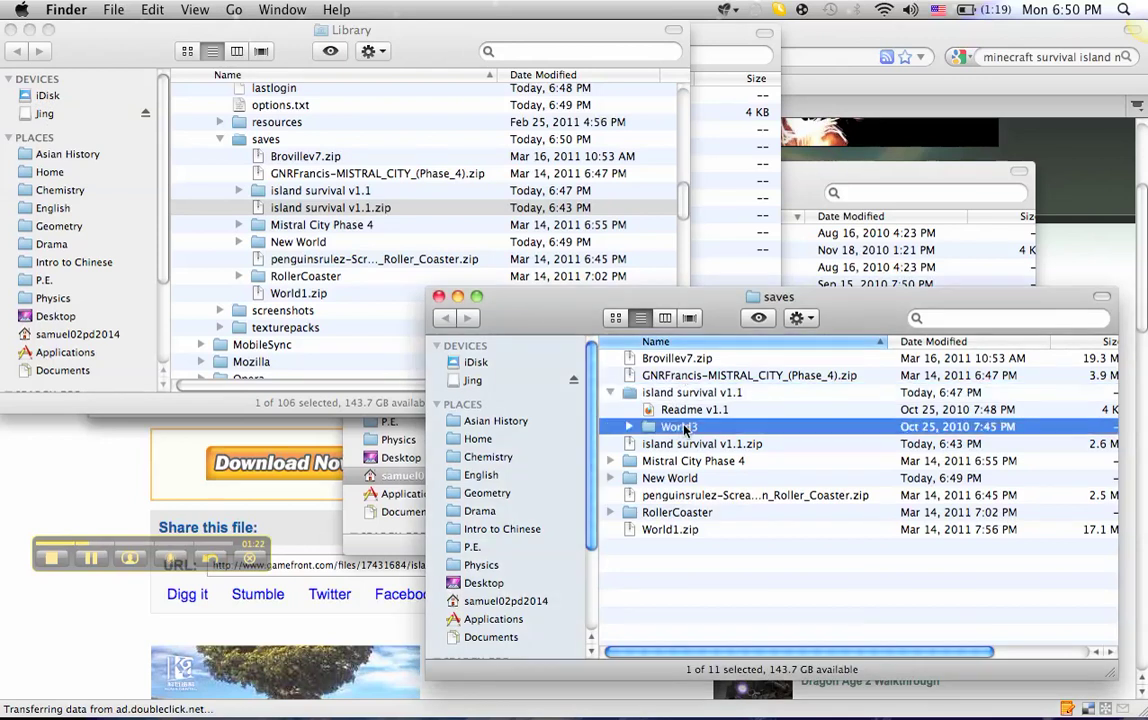
{"action": "left_click_drag", "start_coordinate": [686, 430], "coordinate": [666, 556]}
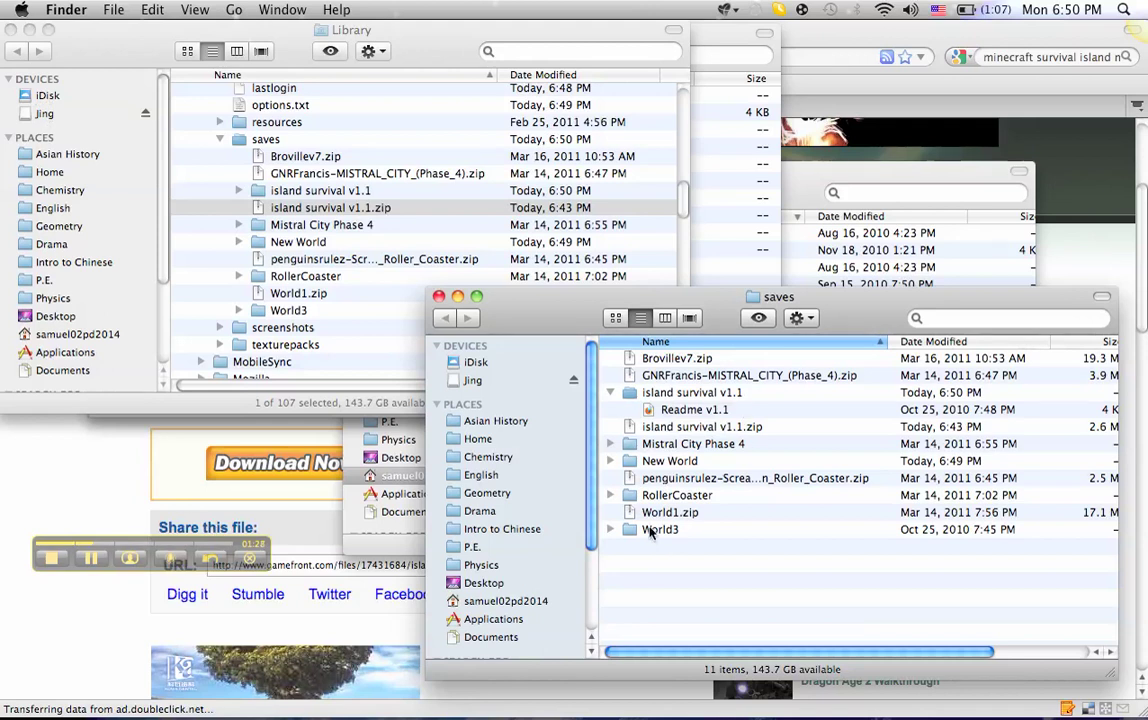
{"action": "left_click", "coordinate": [91, 559]}
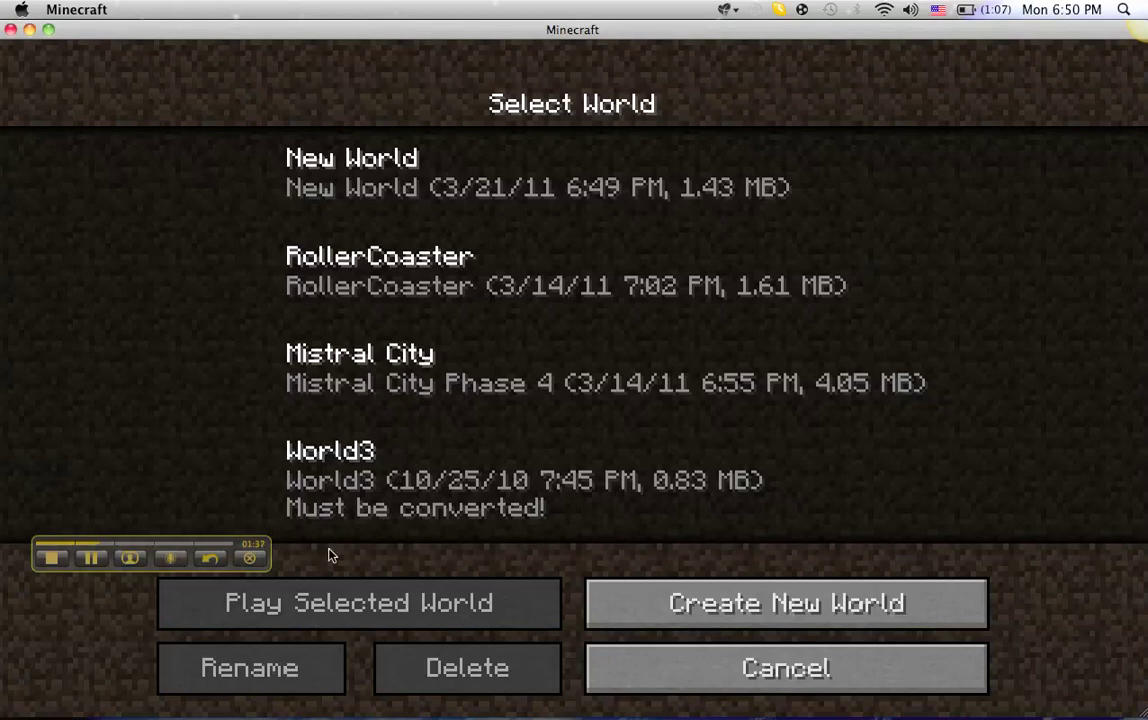
Step: Load World3 in Minecraft, walk across the island past the tree and cacti, and open the inventory
{"action": "double_click", "coordinate": [359, 500]}
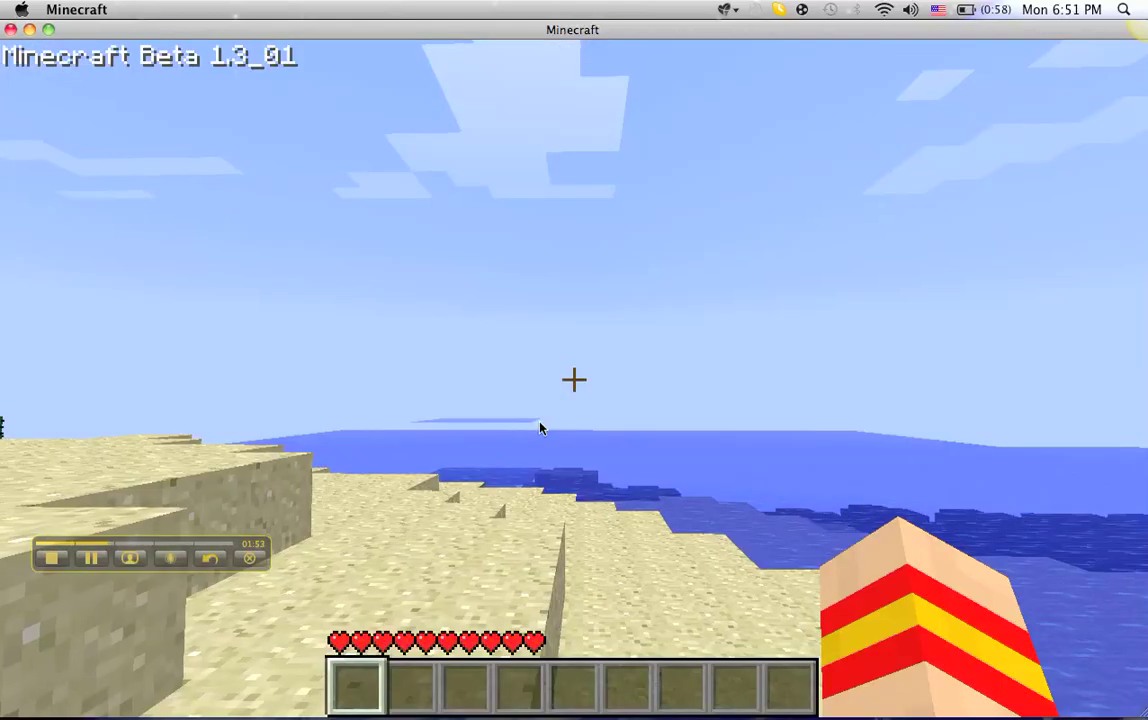
{"action": "key", "text": "w"}
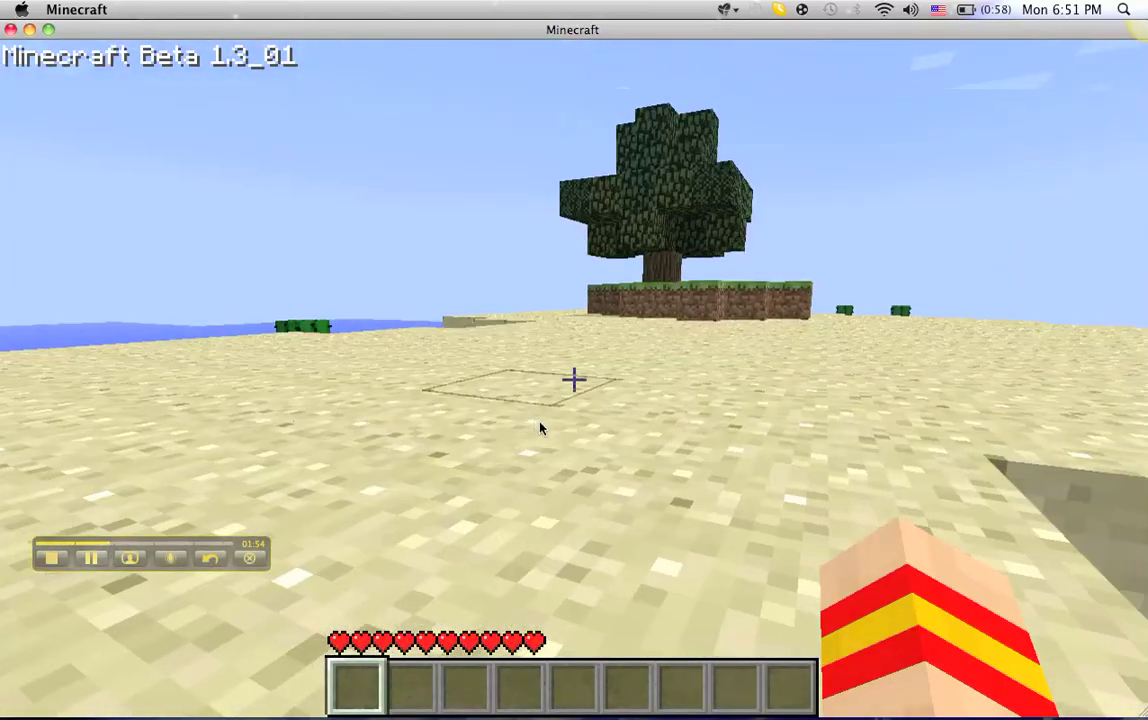
{"action": "key", "text": "space"}
{"action": "key", "text": "w"}
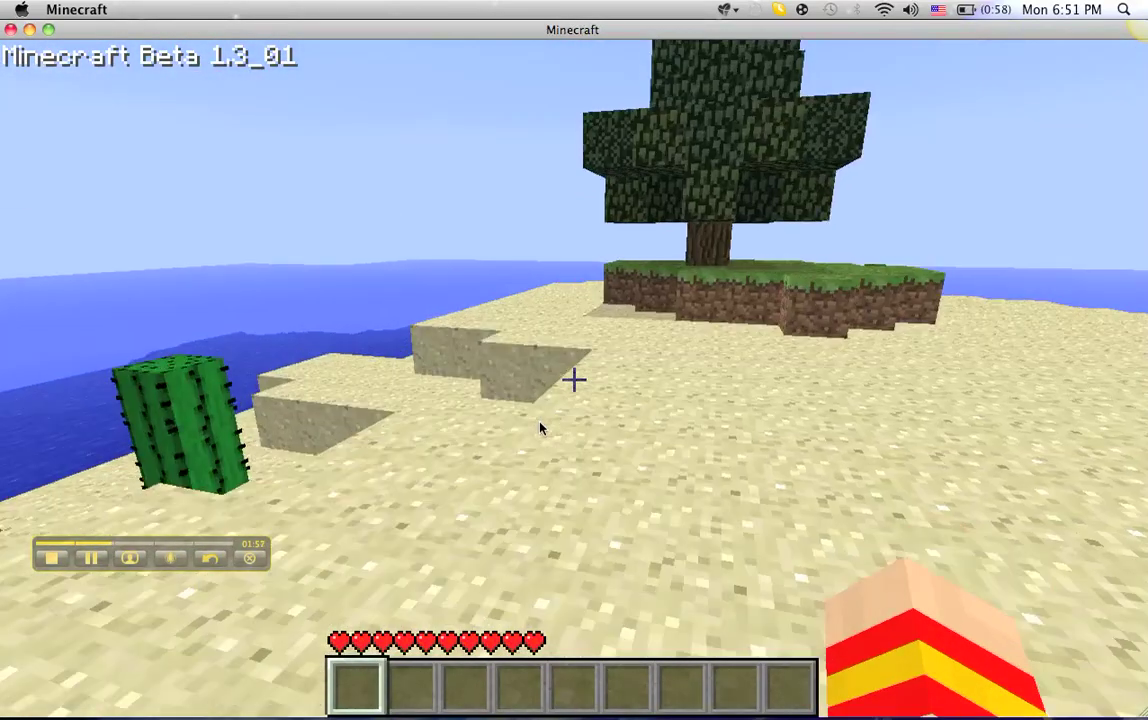
{"action": "key", "text": "w"}
{"action": "key", "text": "space"}
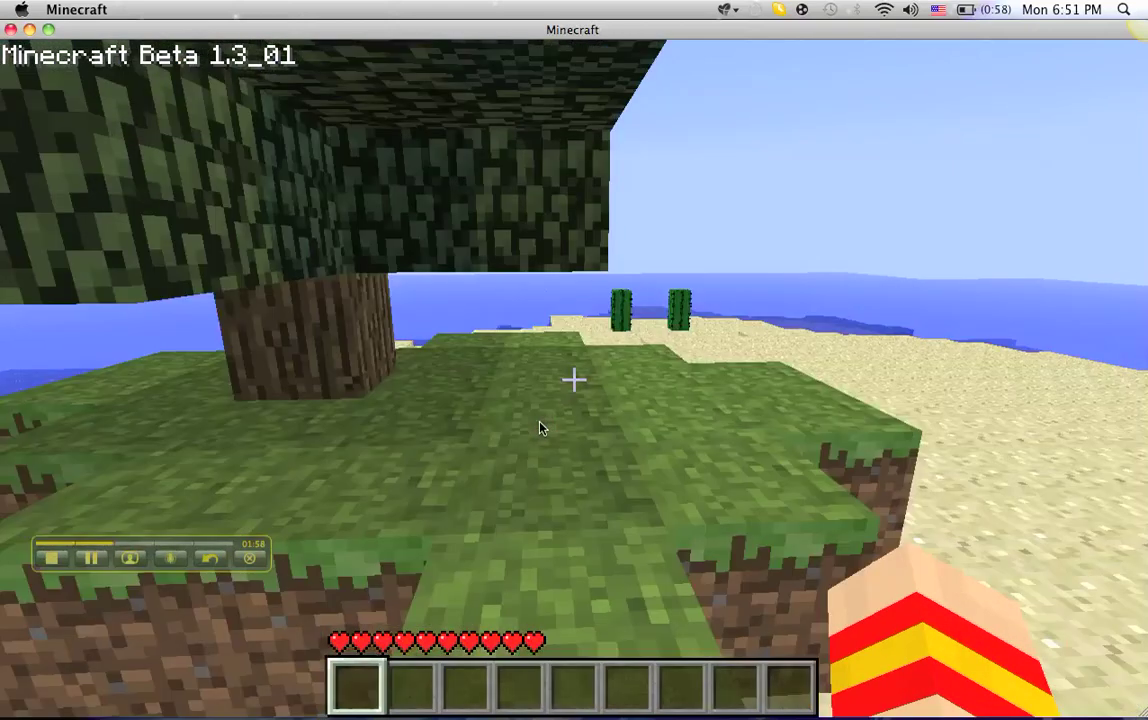
{"action": "key", "text": "w"}
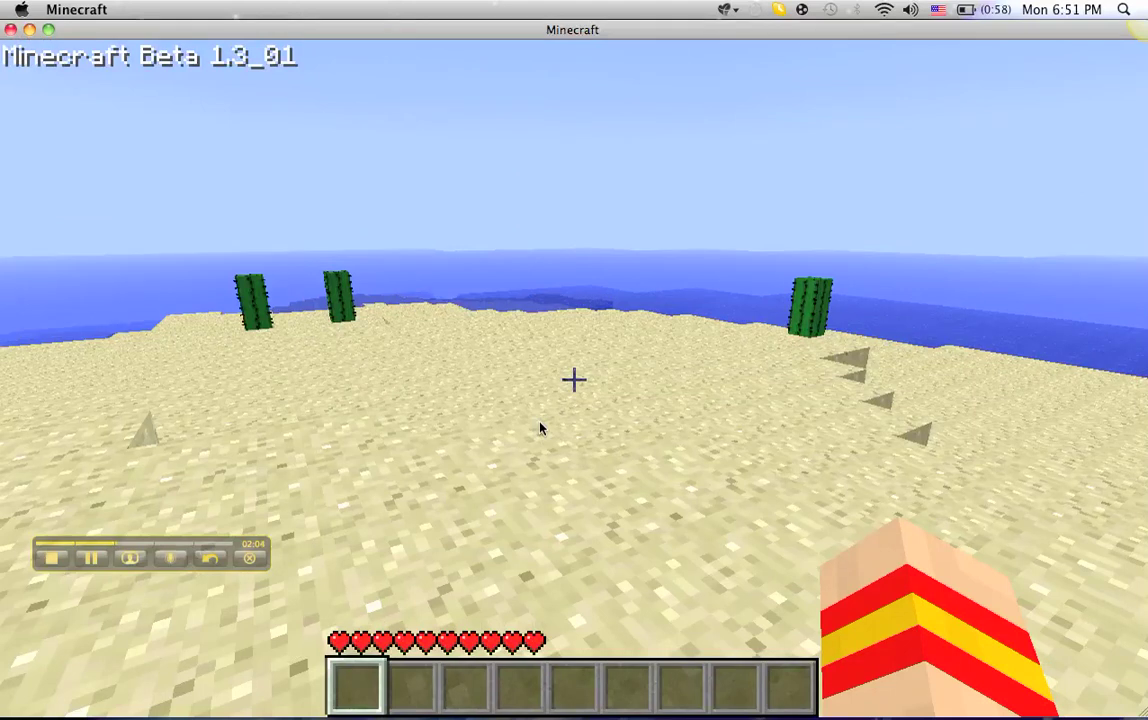
{"action": "key", "text": "e"}
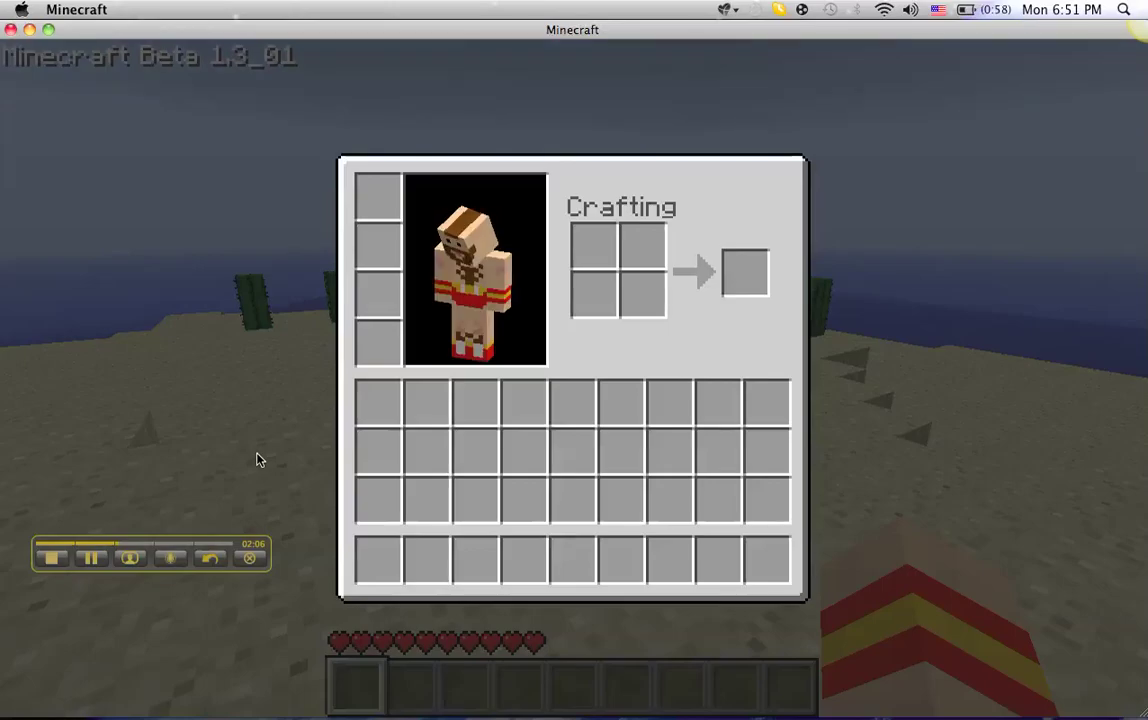
{"action": "left_click", "coordinate": [90, 559]}
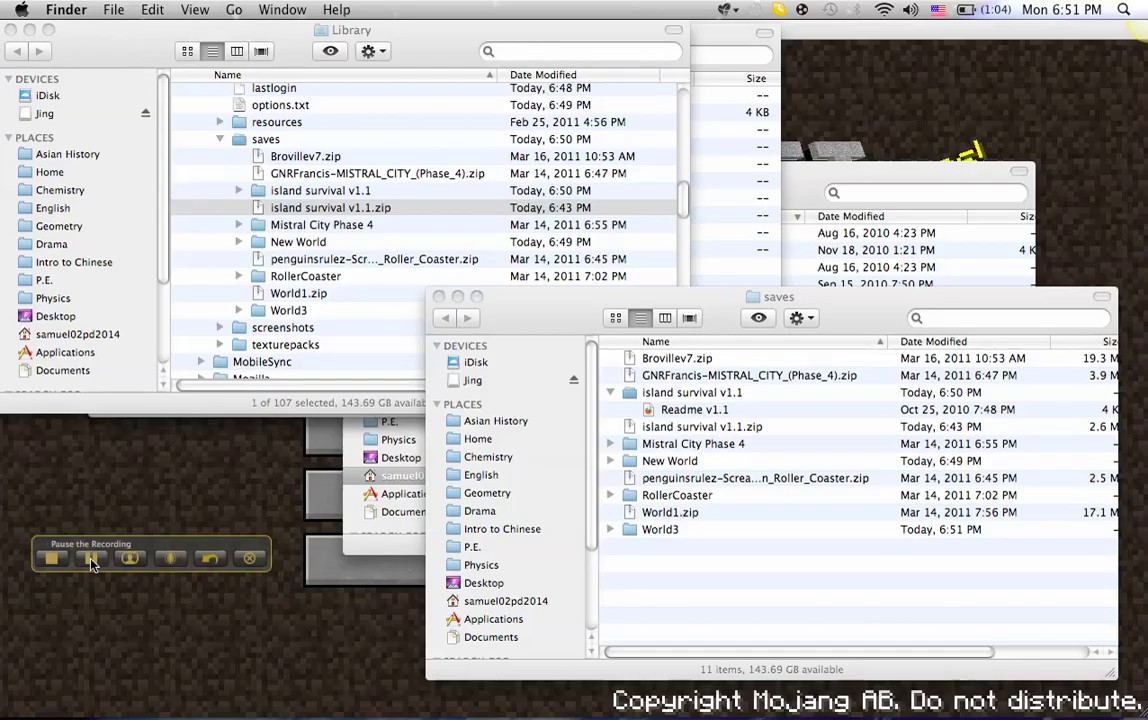
Step: Move the World3 folder from saves to the Desktop and list the Desktop's contents
{"action": "left_click", "coordinate": [722, 531]}
{"action": "left_click", "coordinate": [703, 530]}
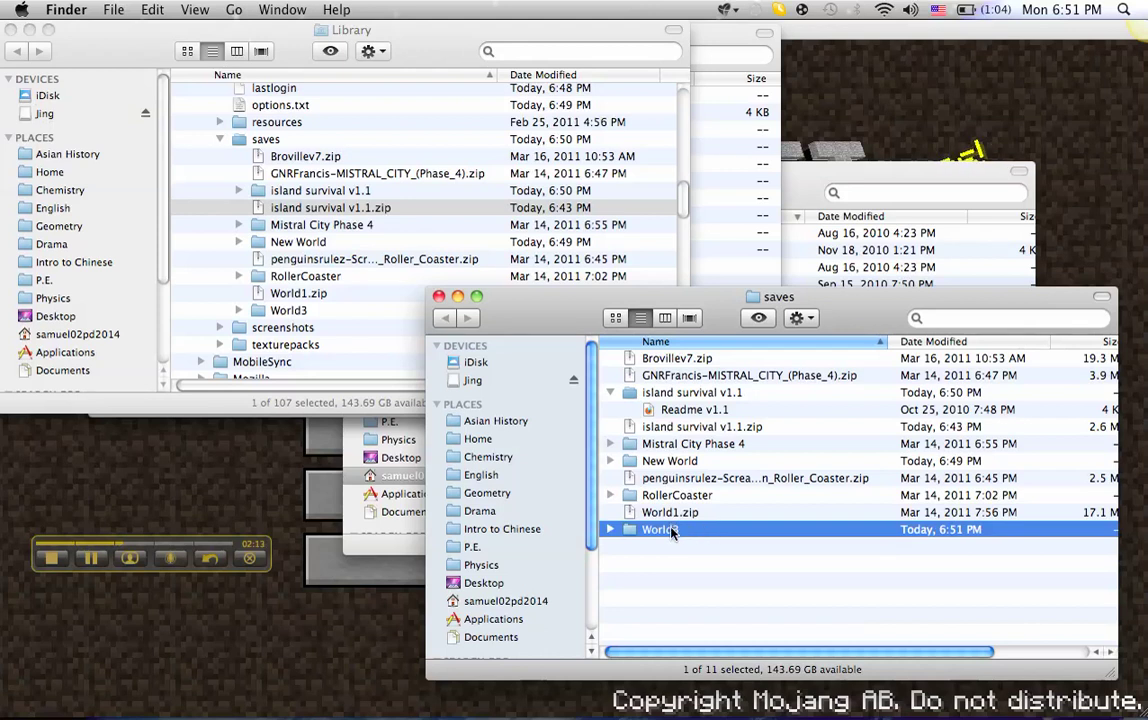
{"action": "left_click_drag", "start_coordinate": [685, 533], "coordinate": [522, 589]}
{"action": "left_click", "coordinate": [477, 586]}
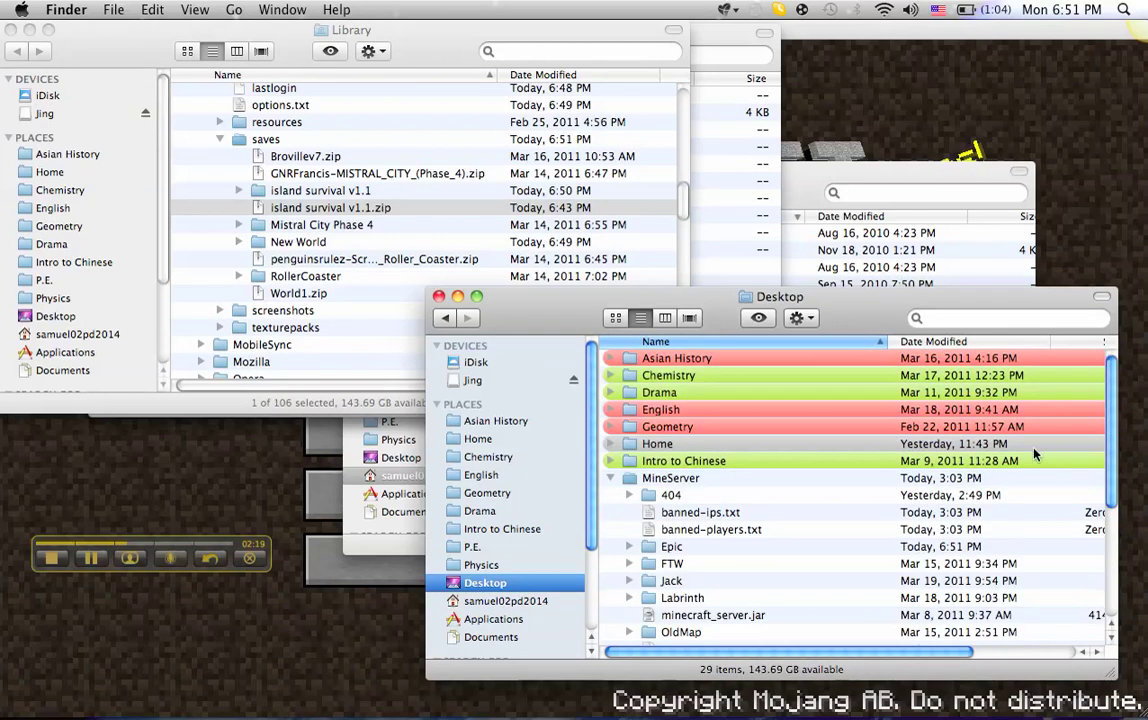
Step: Collapse the MineServer folder and move World3 from the Desktop into it
{"action": "left_click", "coordinate": [610, 484]}
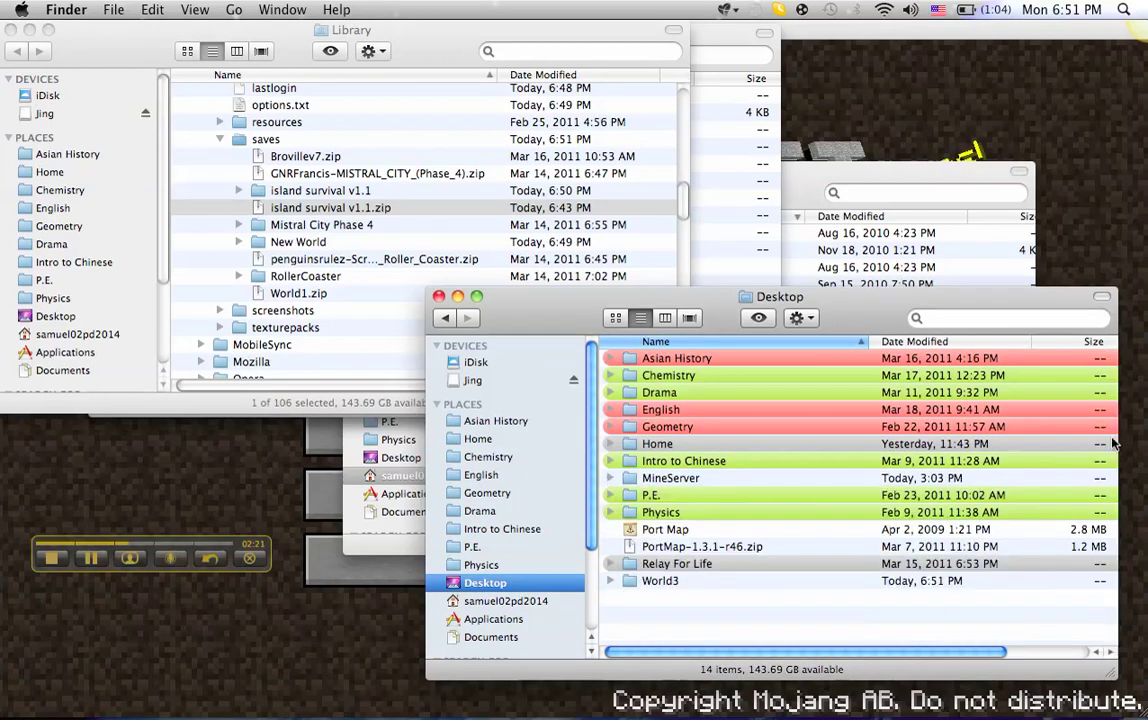
{"action": "left_click", "coordinate": [771, 583]}
{"action": "left_click_drag", "start_coordinate": [771, 583], "coordinate": [691, 478]}
Step: Expand the MineServer folder and open its server.properties file in TextEdit
{"action": "left_click", "coordinate": [608, 481]}
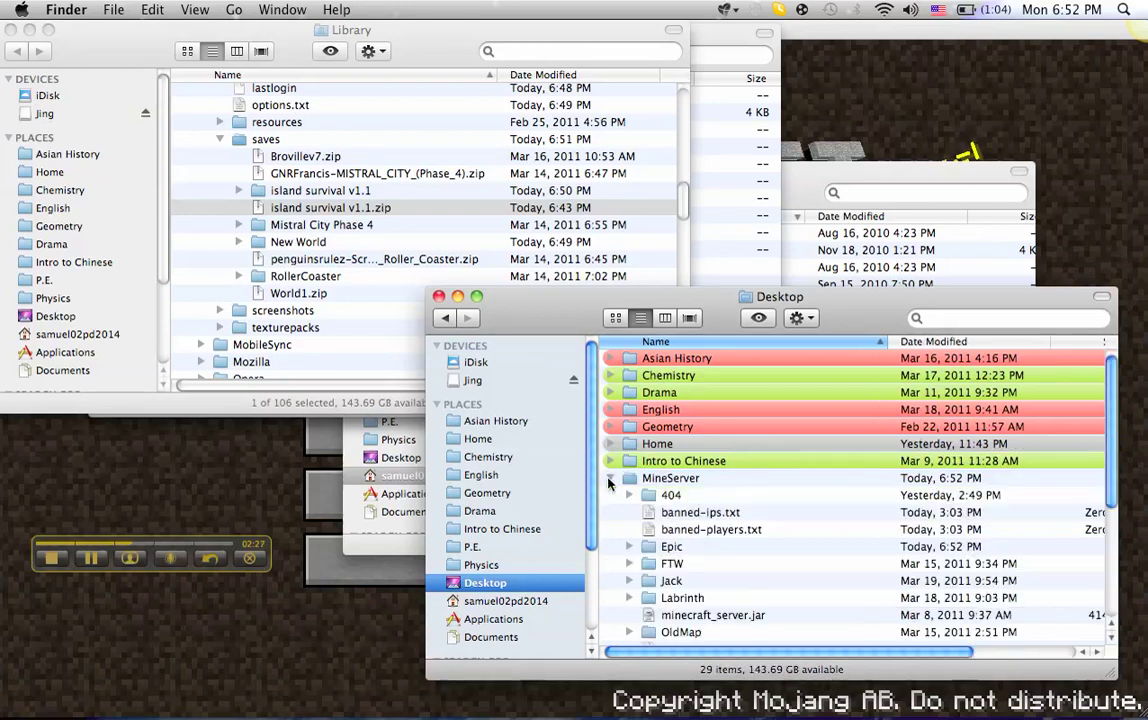
{"action": "left_click_drag", "start_coordinate": [1113, 477], "coordinate": [1113, 569]}
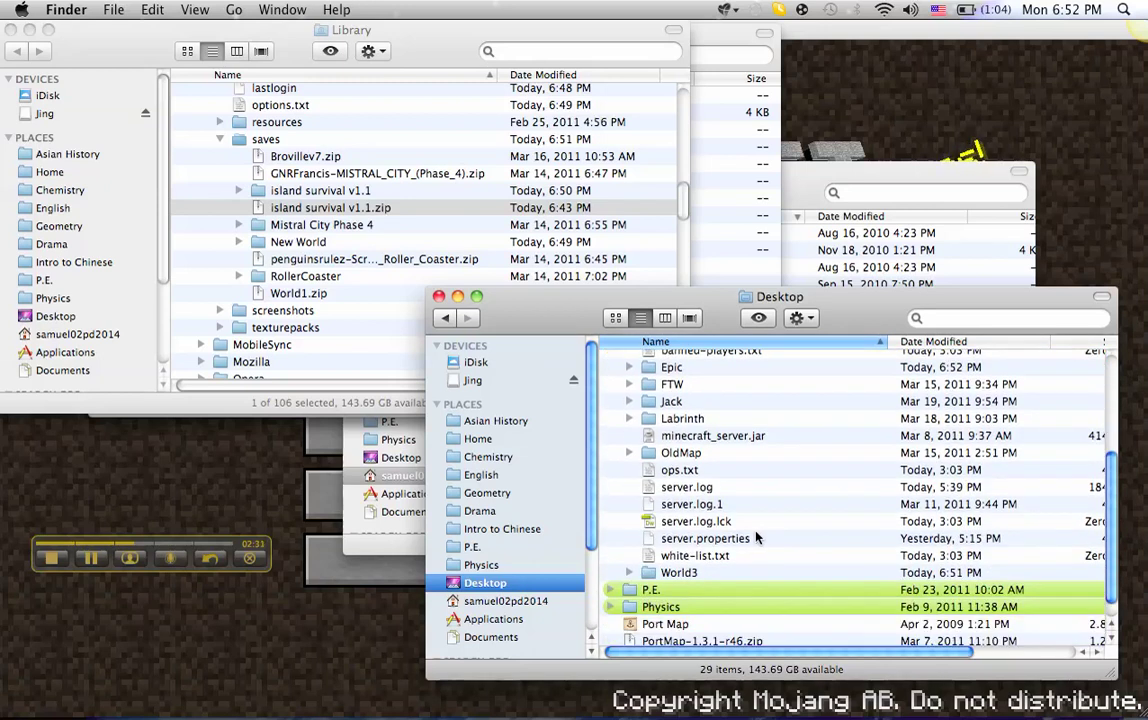
{"action": "left_click", "coordinate": [756, 538]}
{"action": "double_click", "coordinate": [756, 538]}
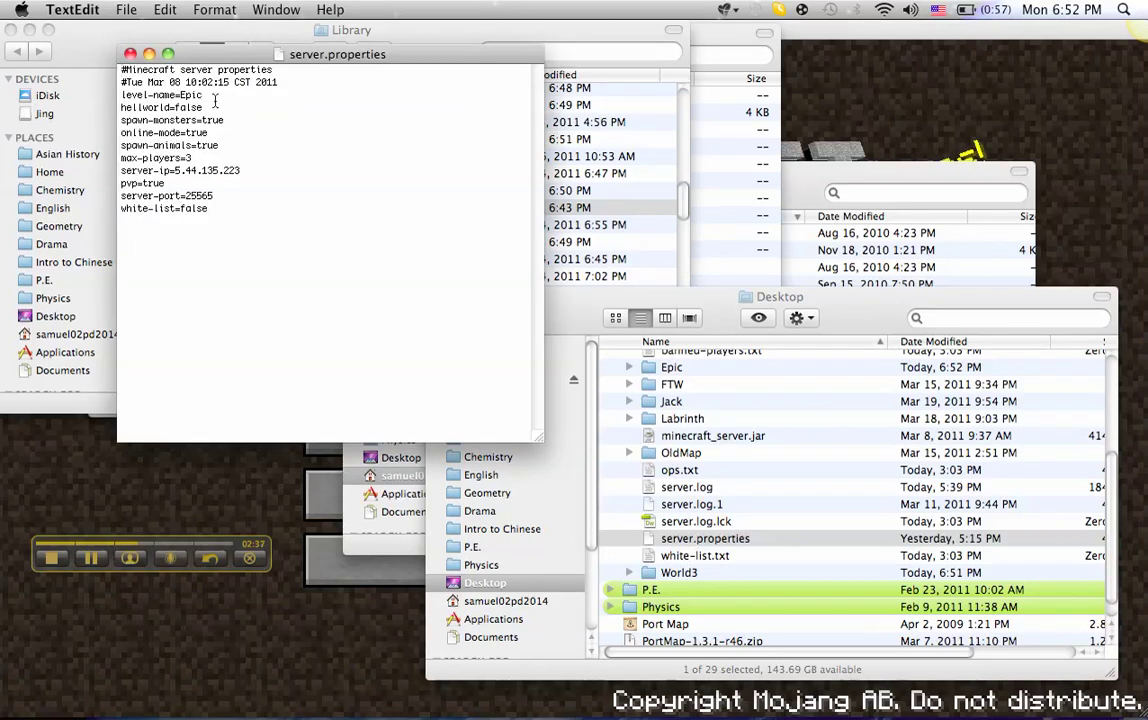
Step: Change the level-name value to World3 in server.properties, matching the map folder's name, and save the file
{"action": "key", "text": "BackSpace"}
{"action": "key", "text": "BackSpace"}
{"action": "key", "text": "BackSpace"}
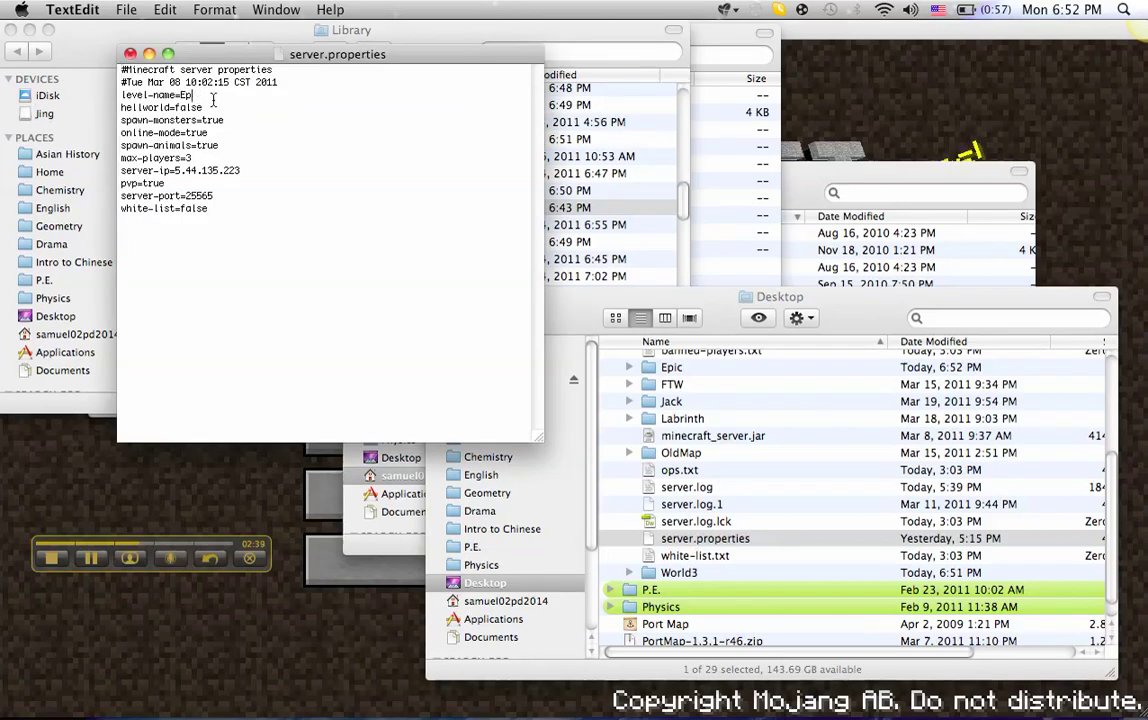
{"action": "key", "text": "BackSpace"}
{"action": "type", "text": "World3"}
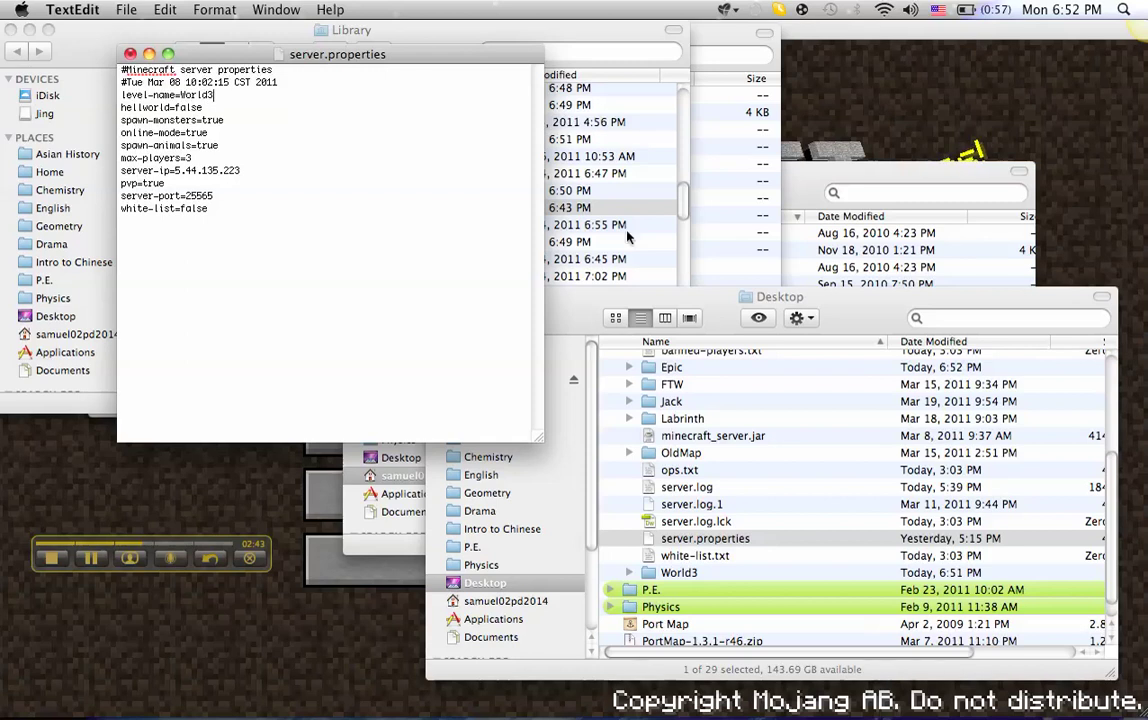
{"action": "left_click", "coordinate": [843, 295]}
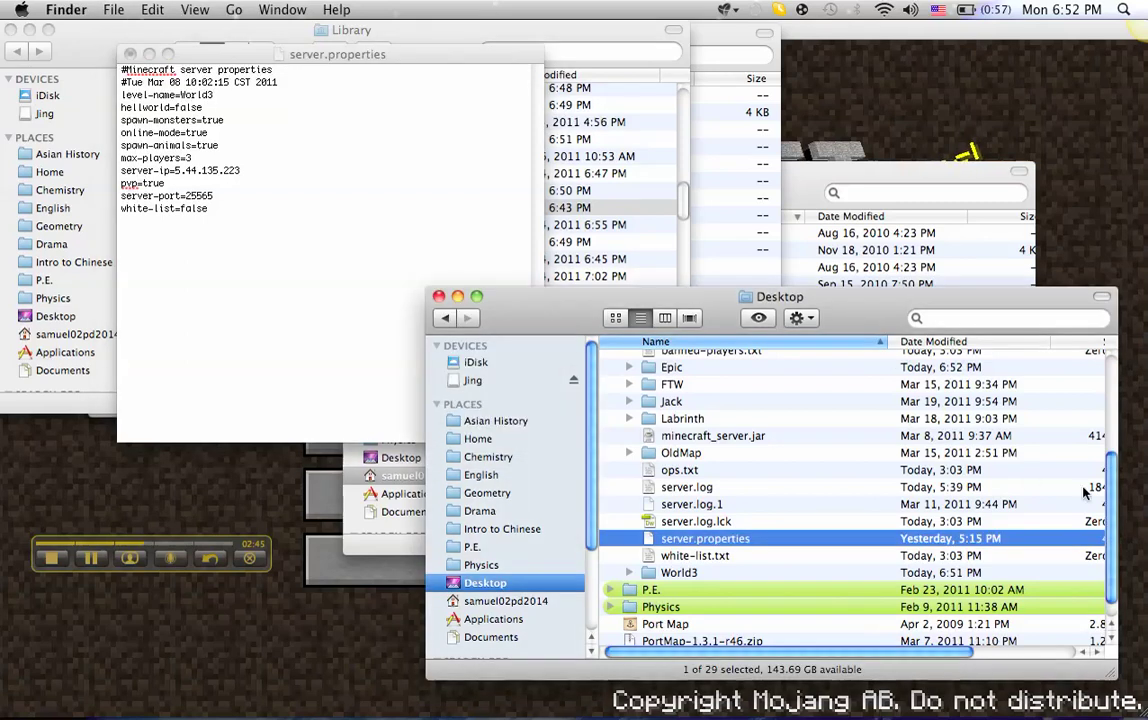
{"action": "mouse_move", "coordinate": [1118, 508]}
{"action": "left_mouse_down"}
{"action": "mouse_move", "coordinate": [1107, 446]}
{"action": "mouse_move", "coordinate": [1103, 498]}
{"action": "left_mouse_up"}
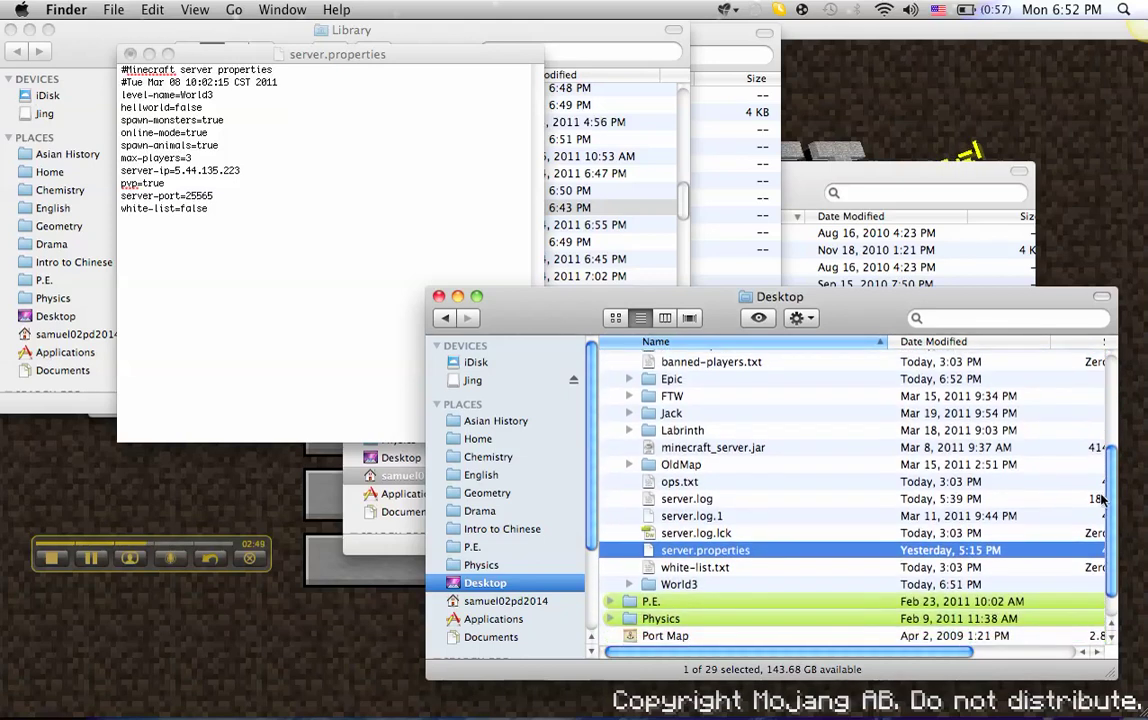
{"action": "left_click", "coordinate": [256, 86]}
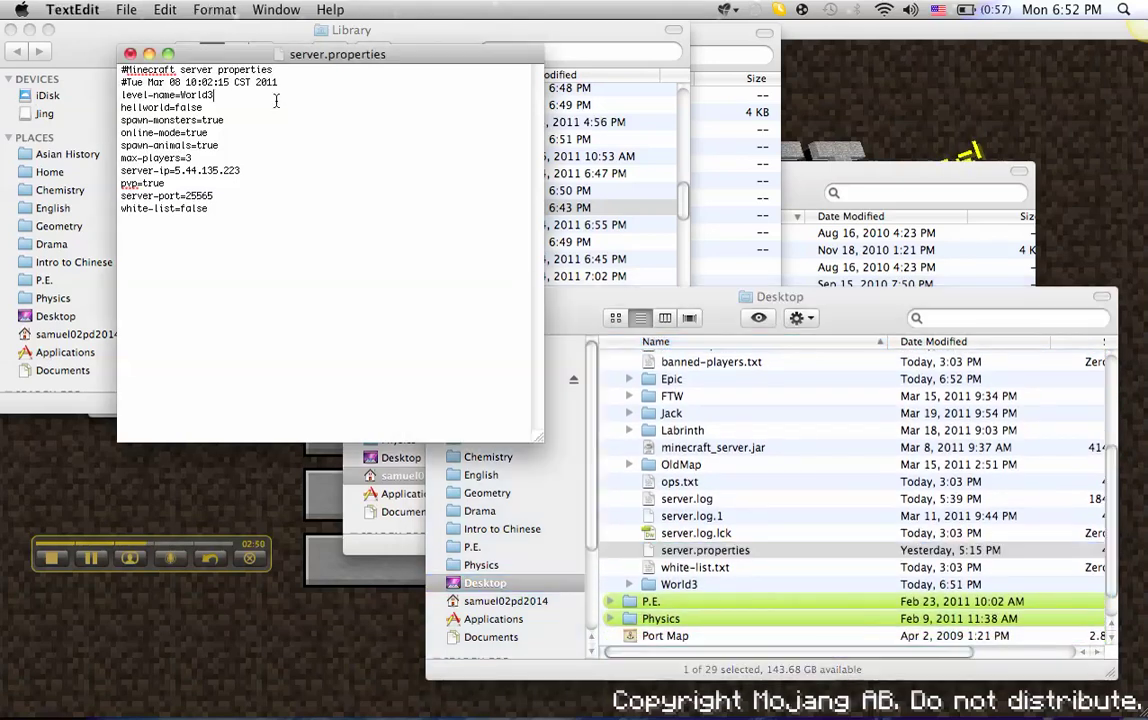
{"action": "left_click", "coordinate": [122, 9]}
{"action": "left_click", "coordinate": [152, 110]}
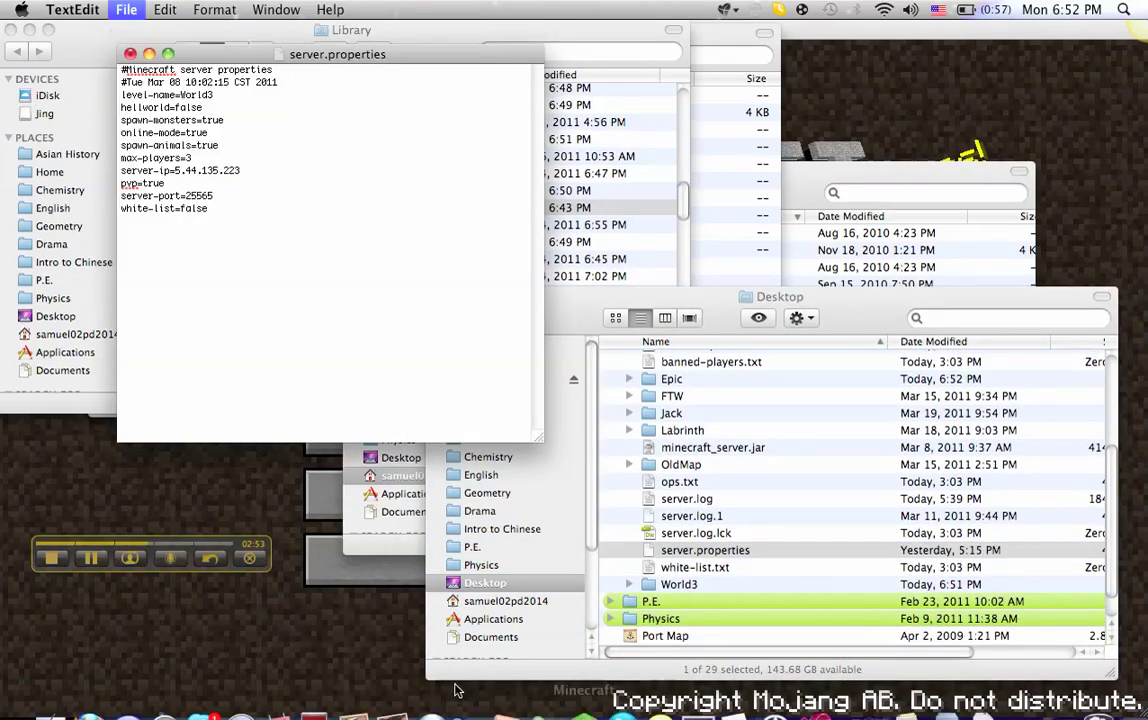
Step: Switch to Minecraft, connect to the multiplayer server at 5.44.135.223, look around its world and open the game menu
{"action": "left_click", "coordinate": [455, 690]}
{"action": "left_click", "coordinate": [502, 425]}
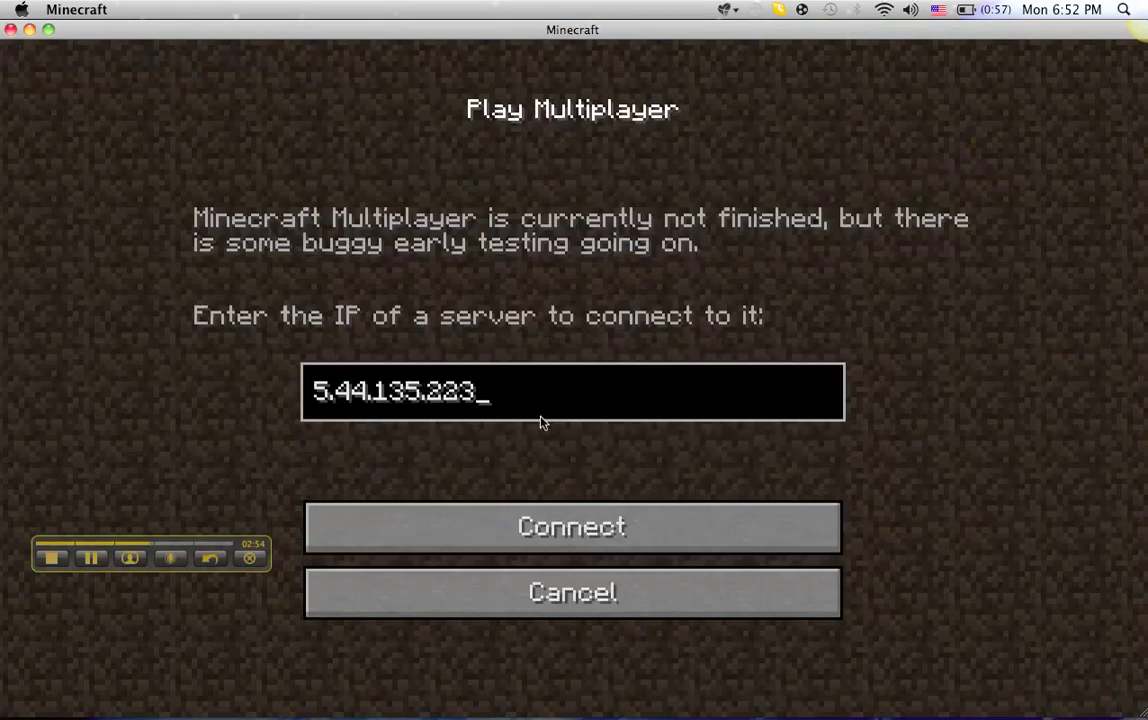
{"action": "left_click", "coordinate": [617, 534]}
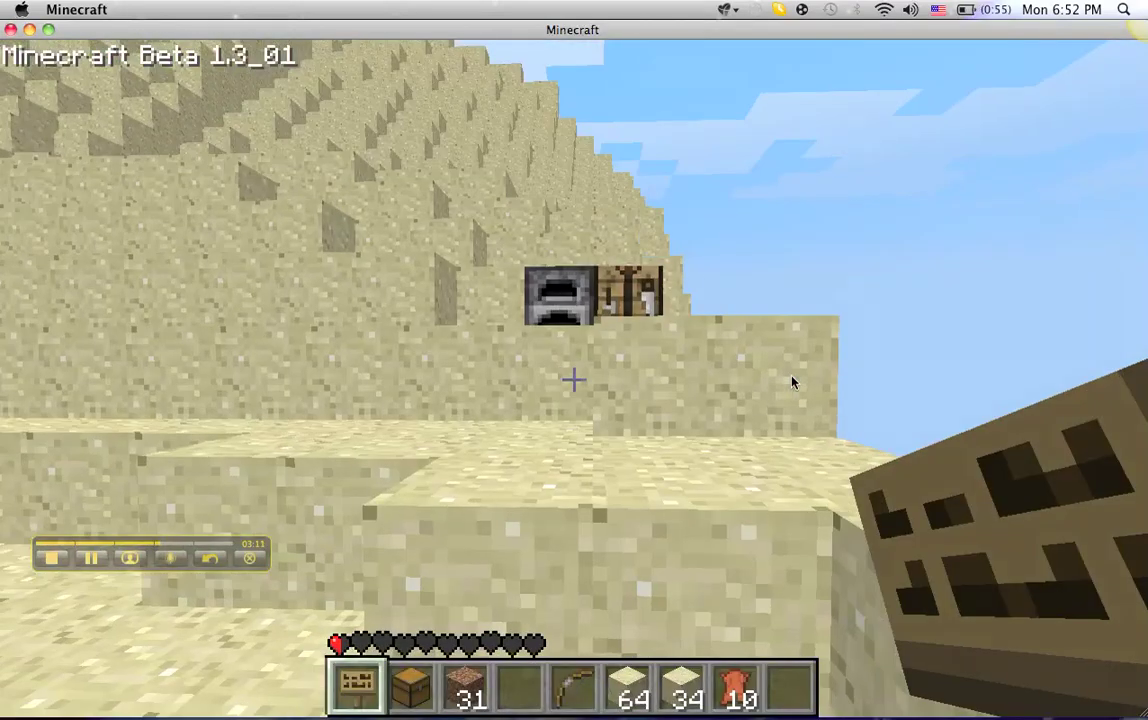
{"action": "mouse_move", "coordinate": [792, 382]}
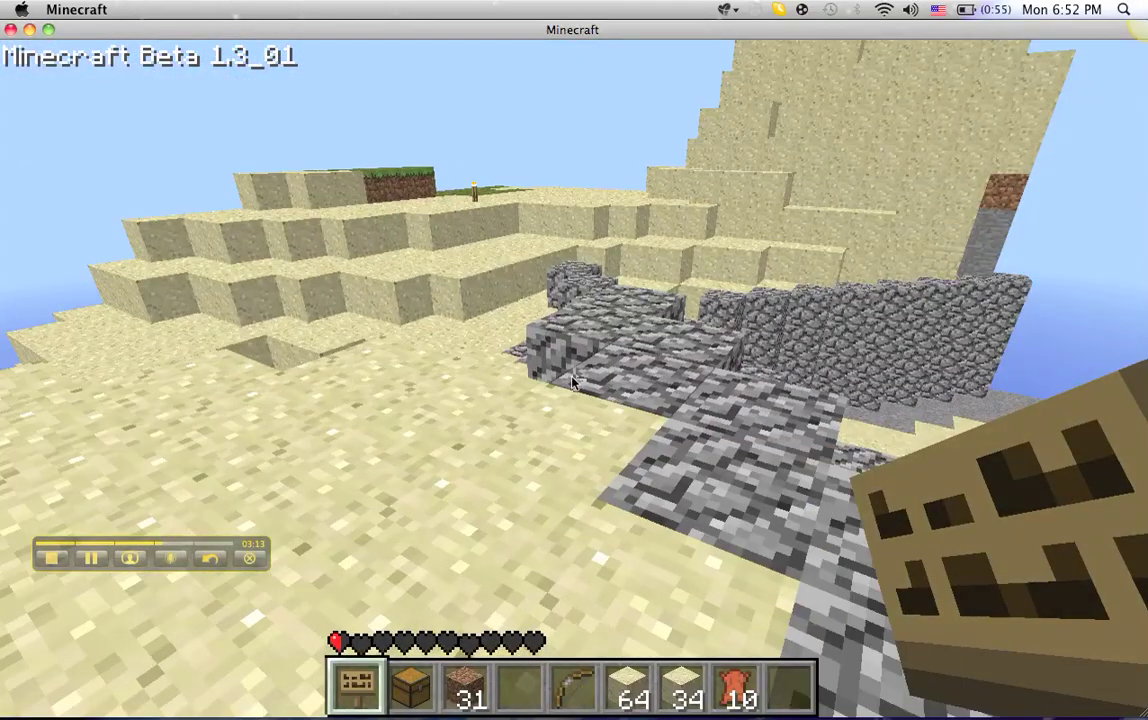
{"action": "key", "text": "Escape"}
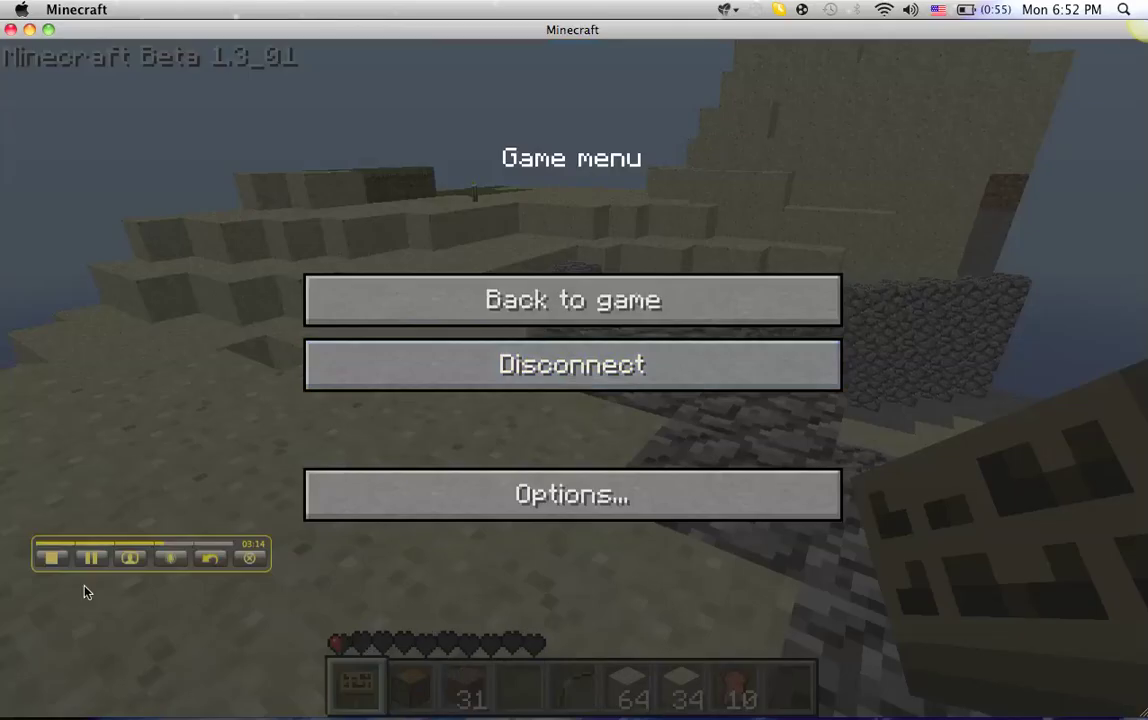
Step: Switch to Terminal and shut down the running Minecraft server with the stop command
{"action": "left_click", "coordinate": [98, 560]}
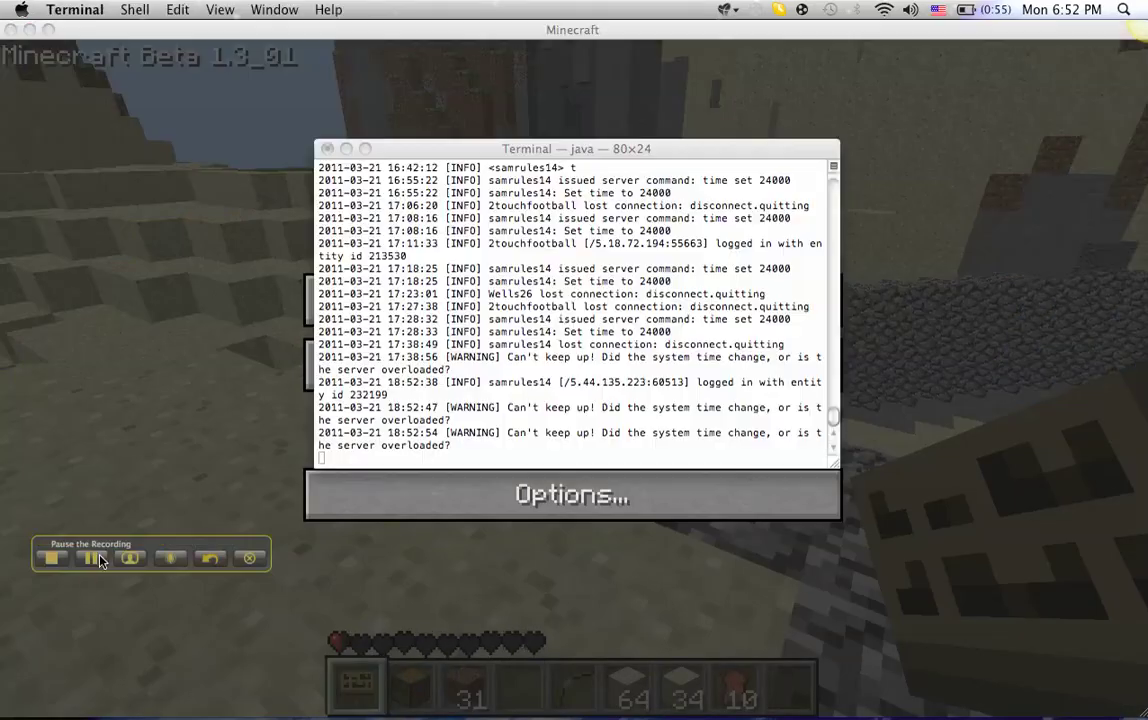
{"action": "left_click", "coordinate": [423, 457]}
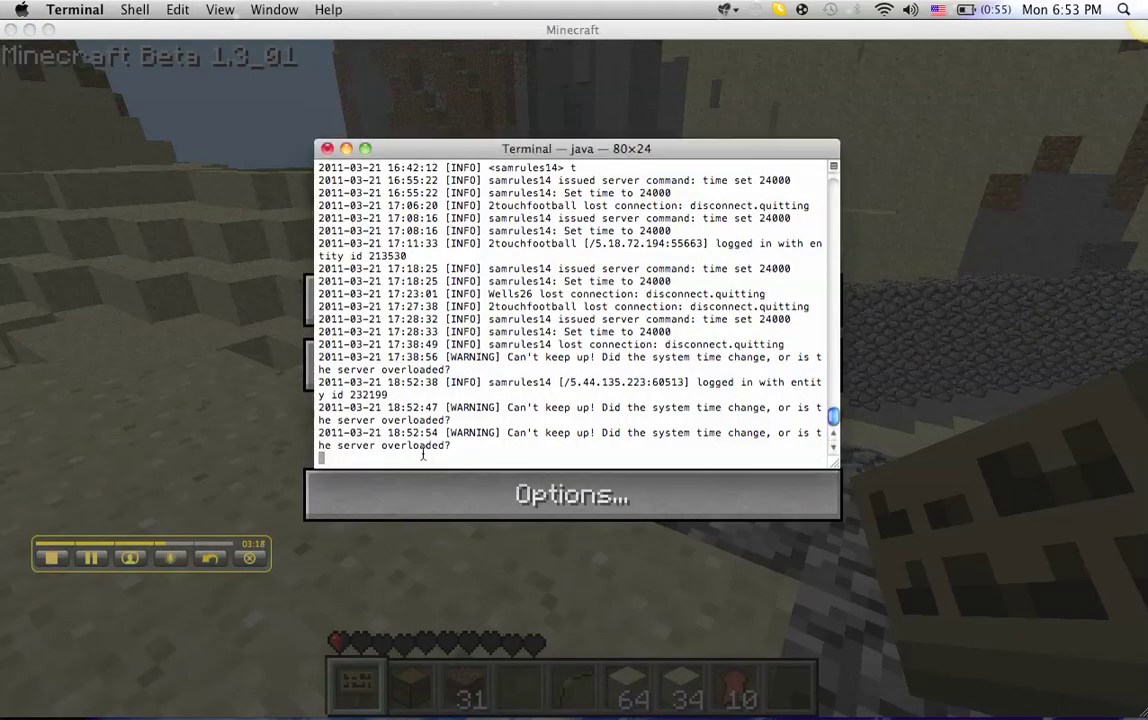
{"action": "type", "text": "stop"}
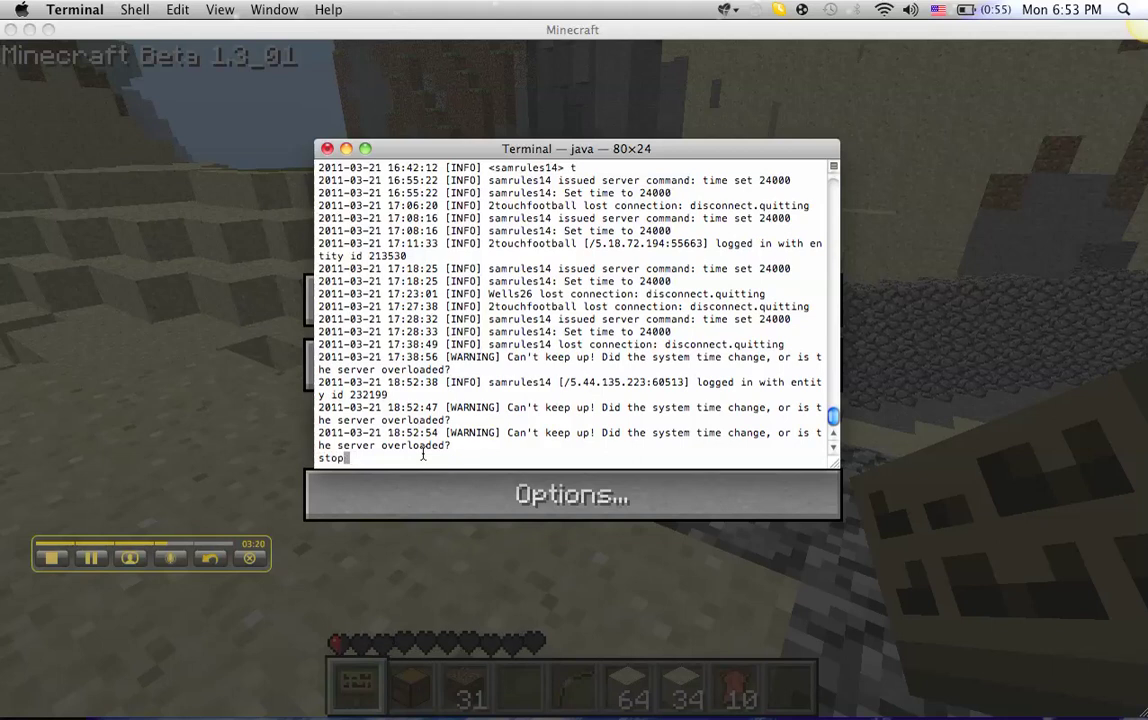
{"action": "key", "text": "Return"}
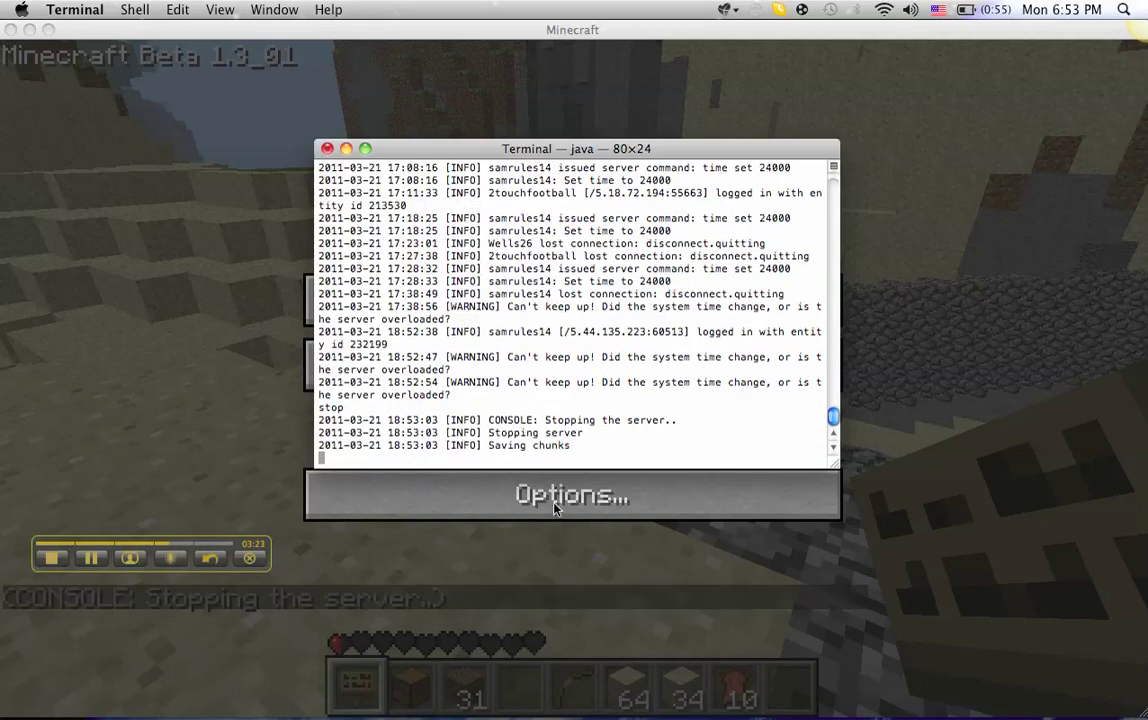
{"action": "left_click", "coordinate": [100, 563]}
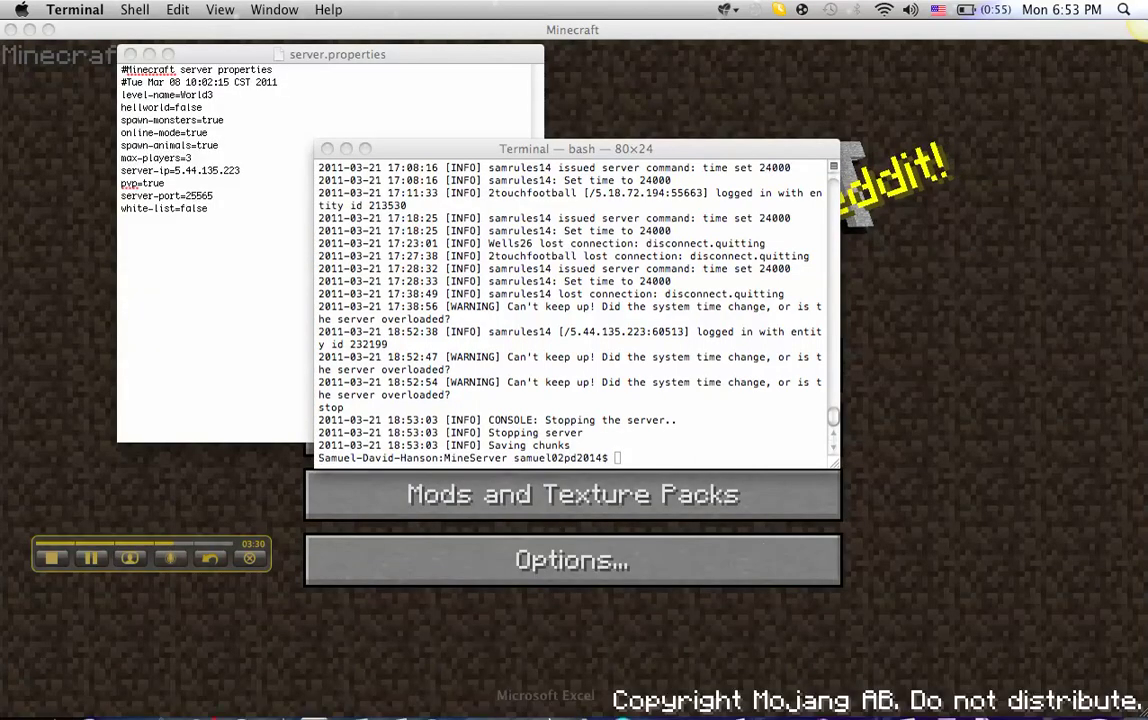
Step: Copy "java -Xmx1024M -Xms1024M -jar minecraft_server.jar nogui" from the Dashboard's Minecraft server note and run it in Terminal
{"action": "key", "text": "F12"}
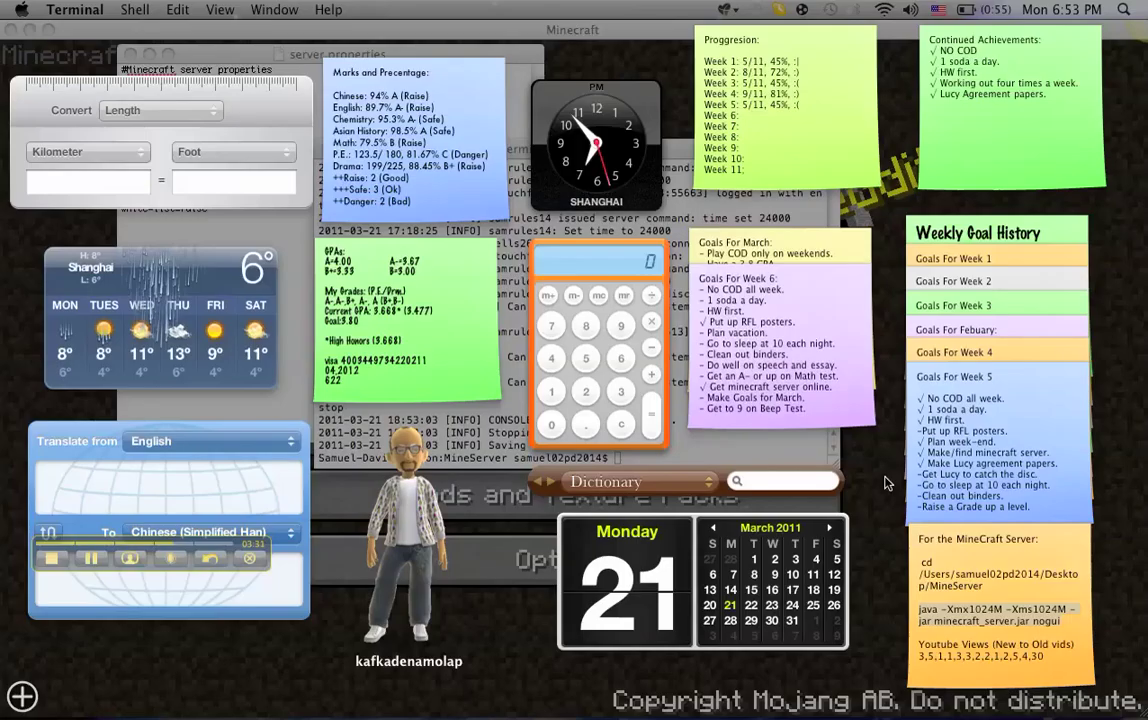
{"action": "left_click", "coordinate": [1064, 624]}
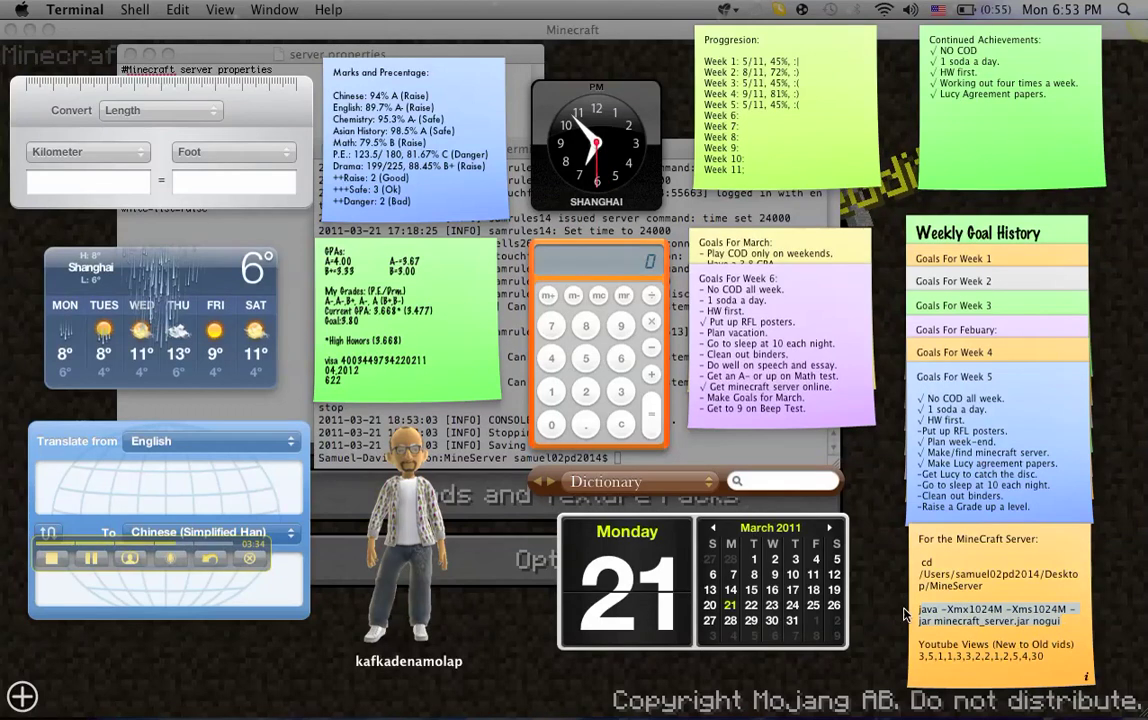
{"action": "left_click_drag", "start_coordinate": [1062, 622], "coordinate": [917, 616]}
{"action": "key", "text": "super+c"}
{"action": "left_click", "coordinate": [857, 511]}
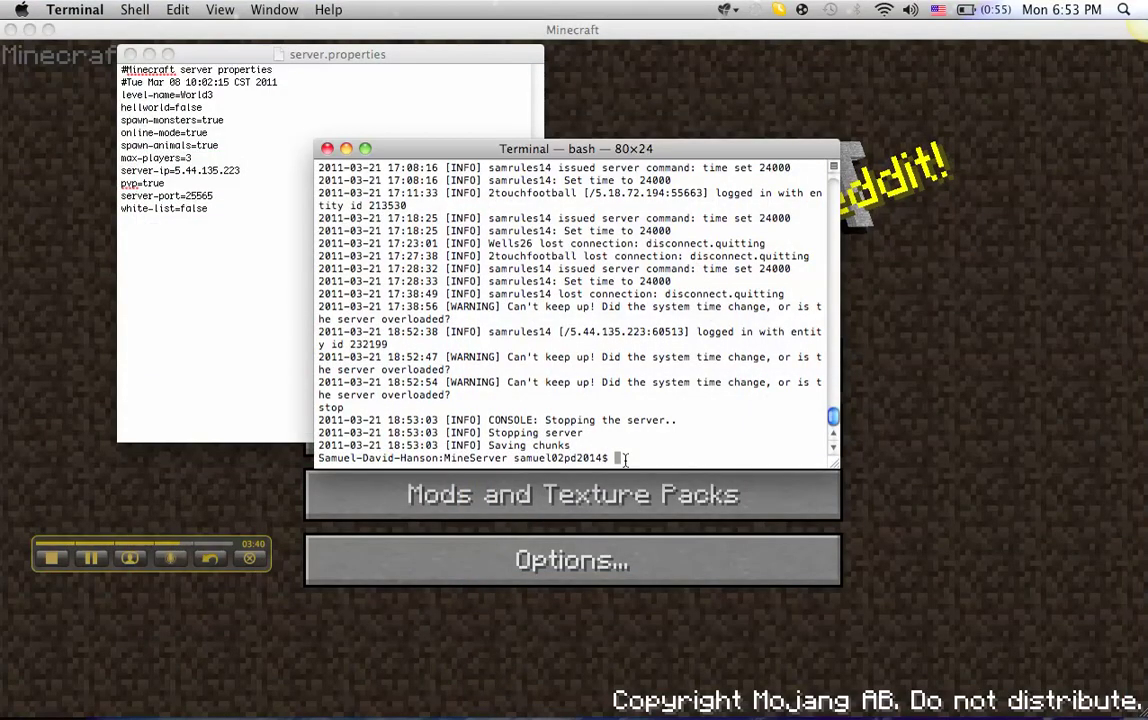
{"action": "key", "text": "super+v"}
{"action": "key", "text": "Return"}
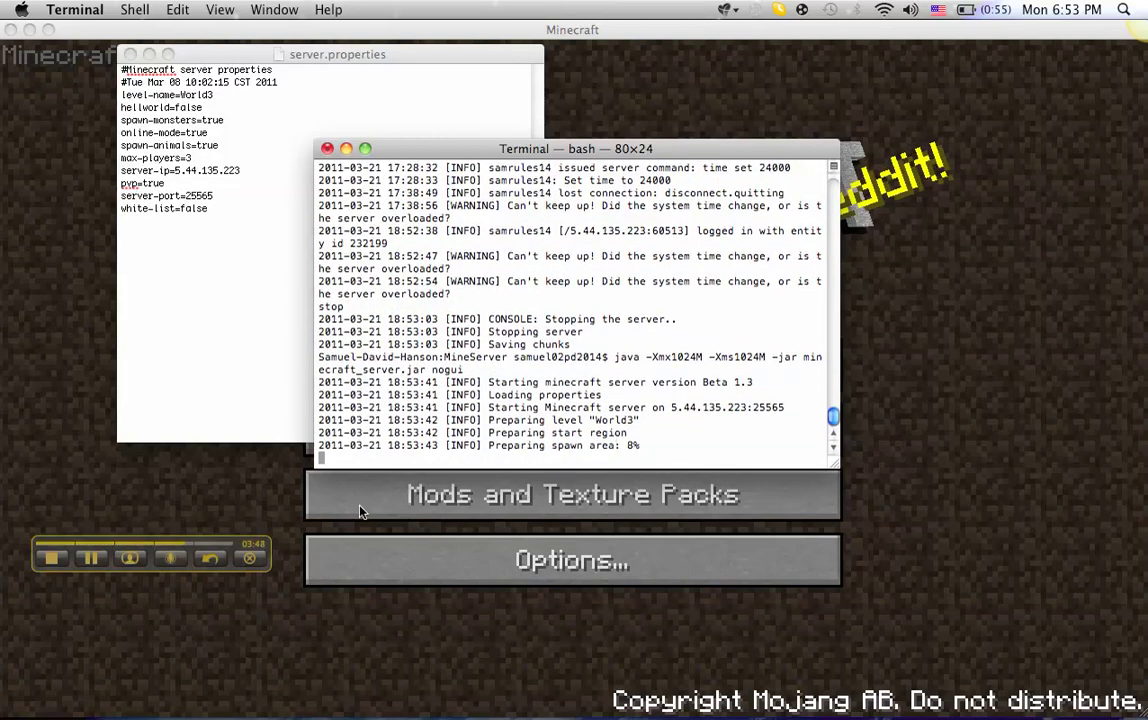
{"action": "left_click", "coordinate": [98, 566]}
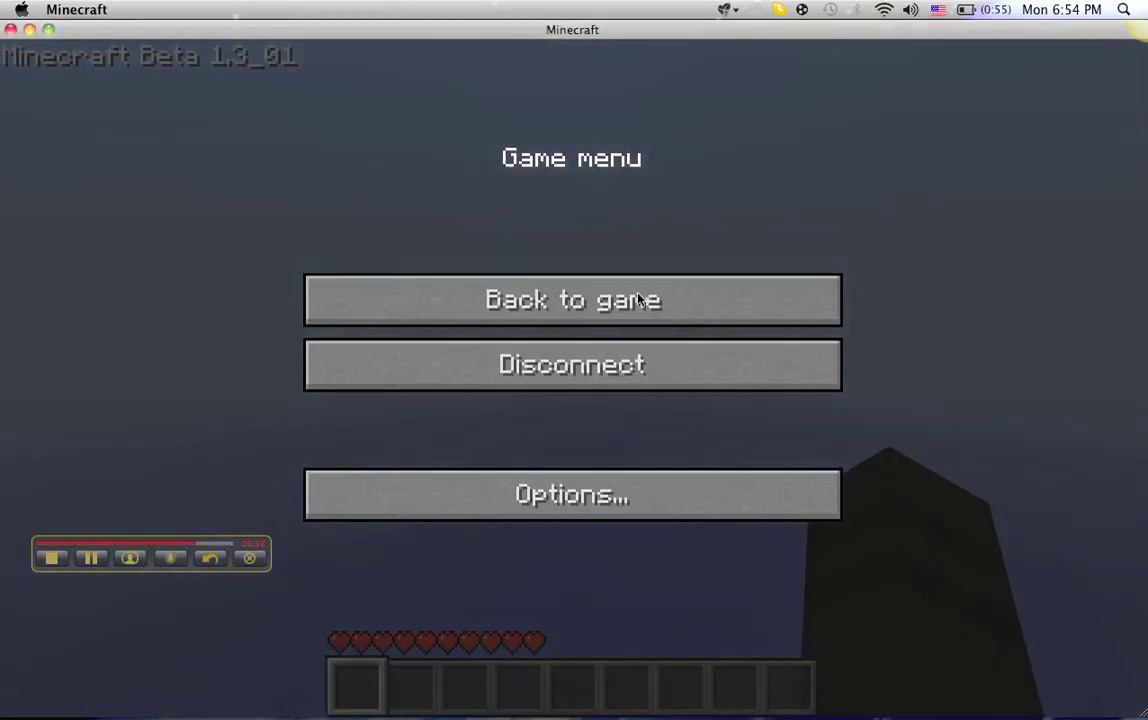
Step: Resume the multiplayer game in Minecraft and walk across the sandy island towards the water
{"action": "left_click", "coordinate": [587, 300]}
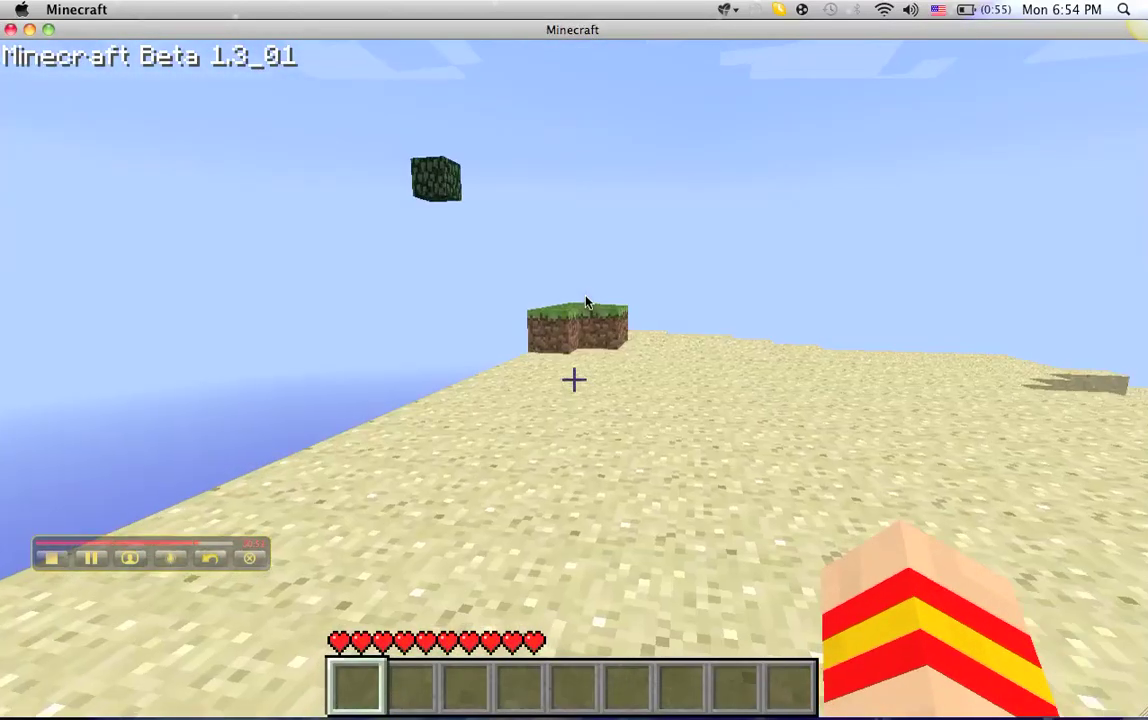
{"action": "key", "text": "w"}
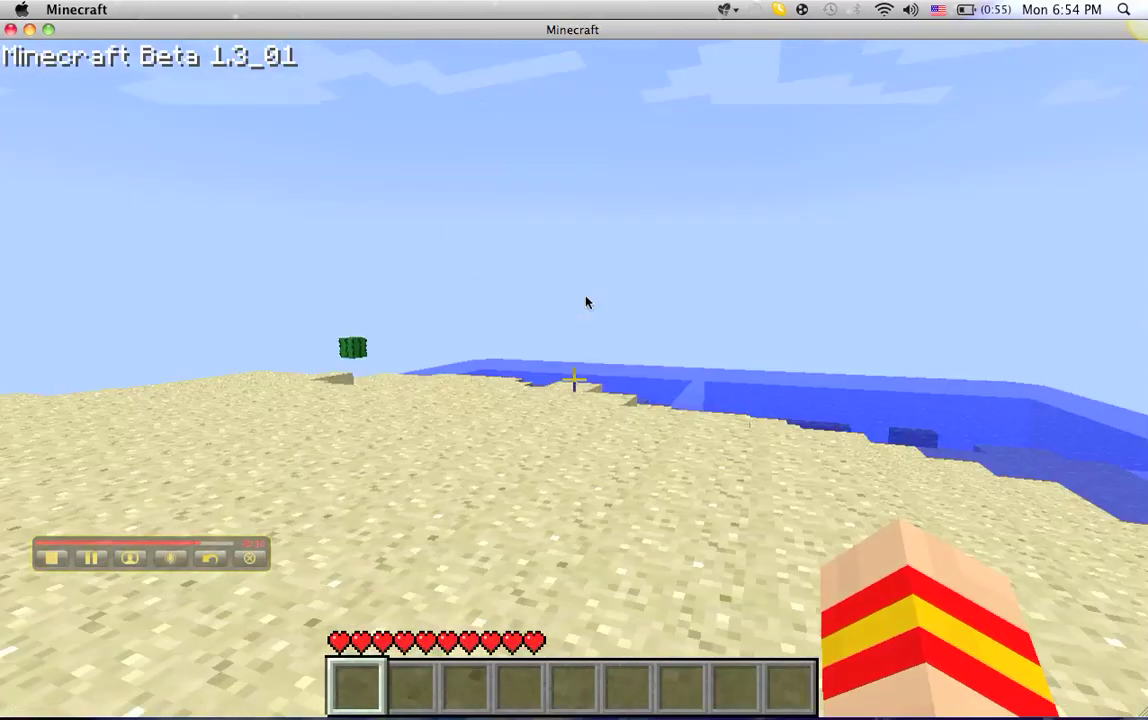
{"action": "key", "text": "w"}
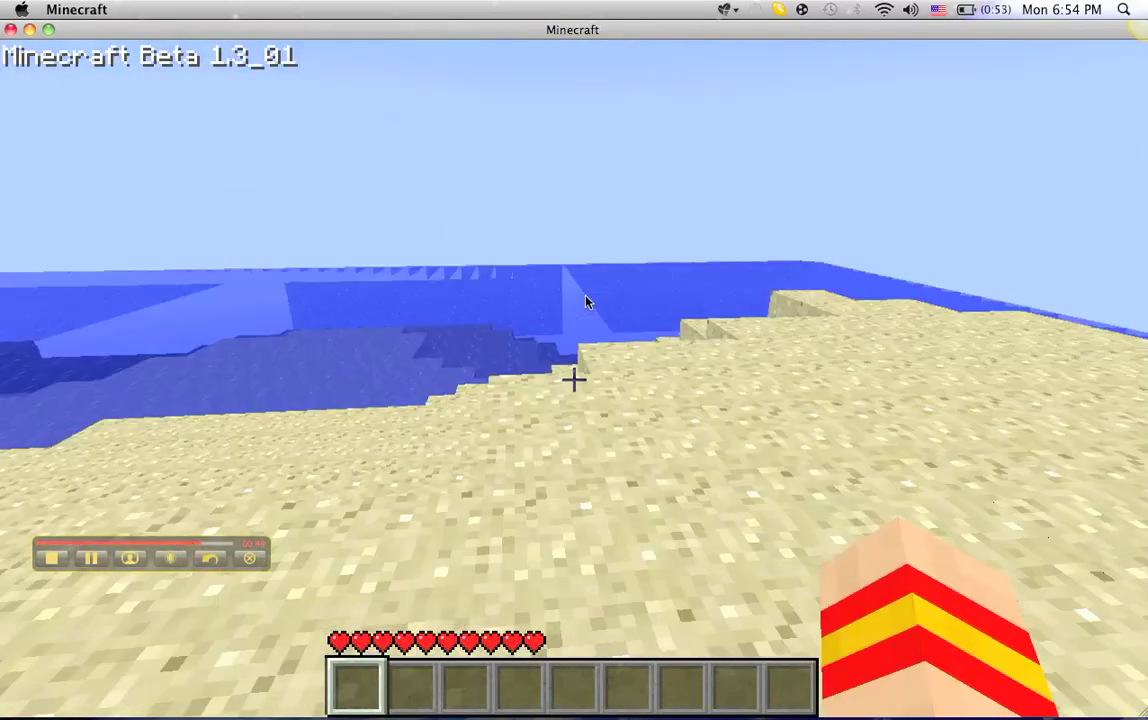